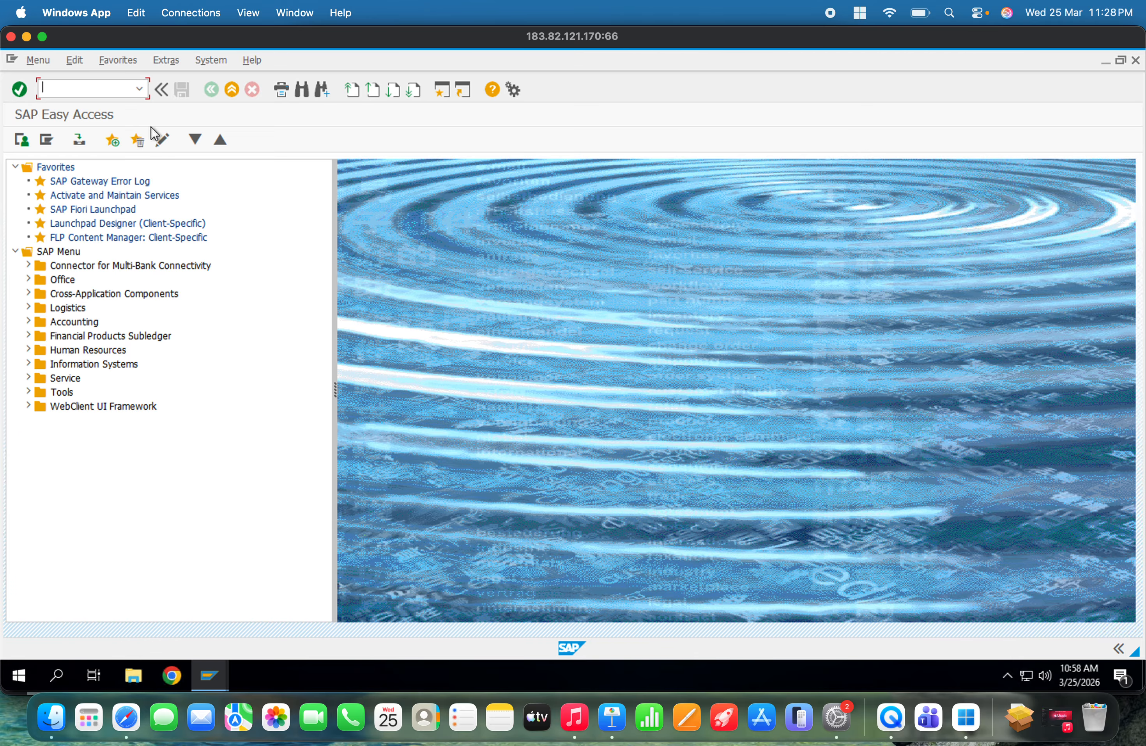
Step: Open the previously used sales order with transaction VA03 and switch it from display to change mode
text(VA03)
key(Return)
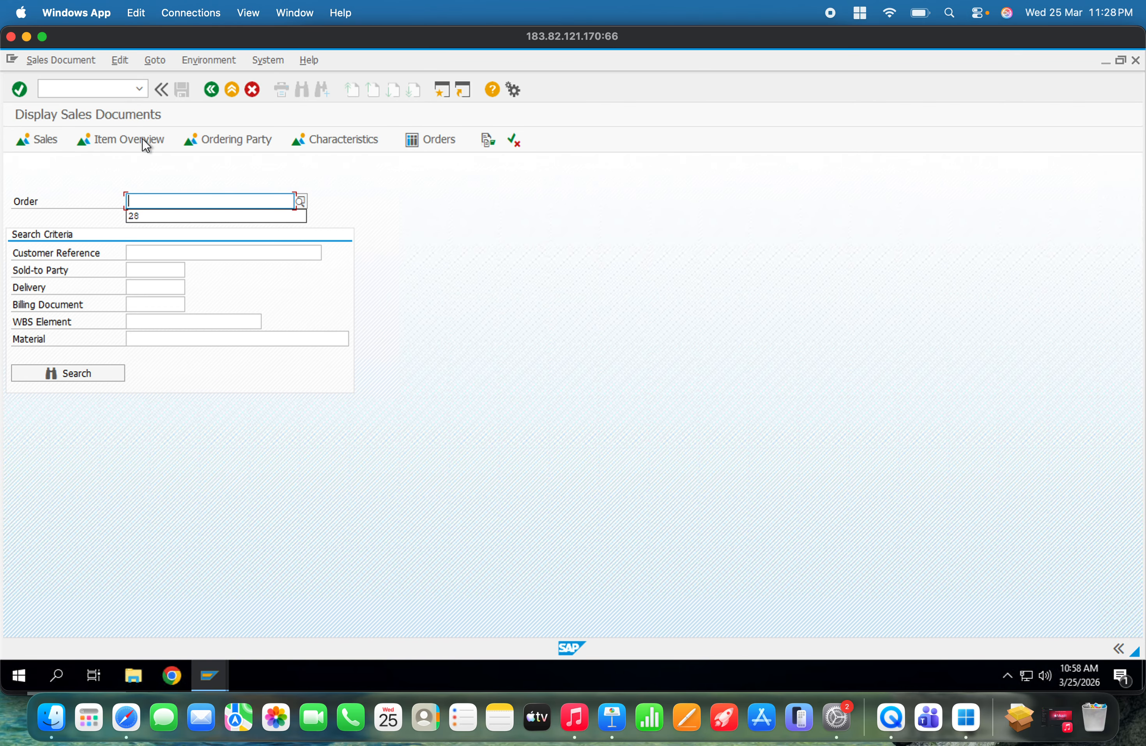
click(134, 216)
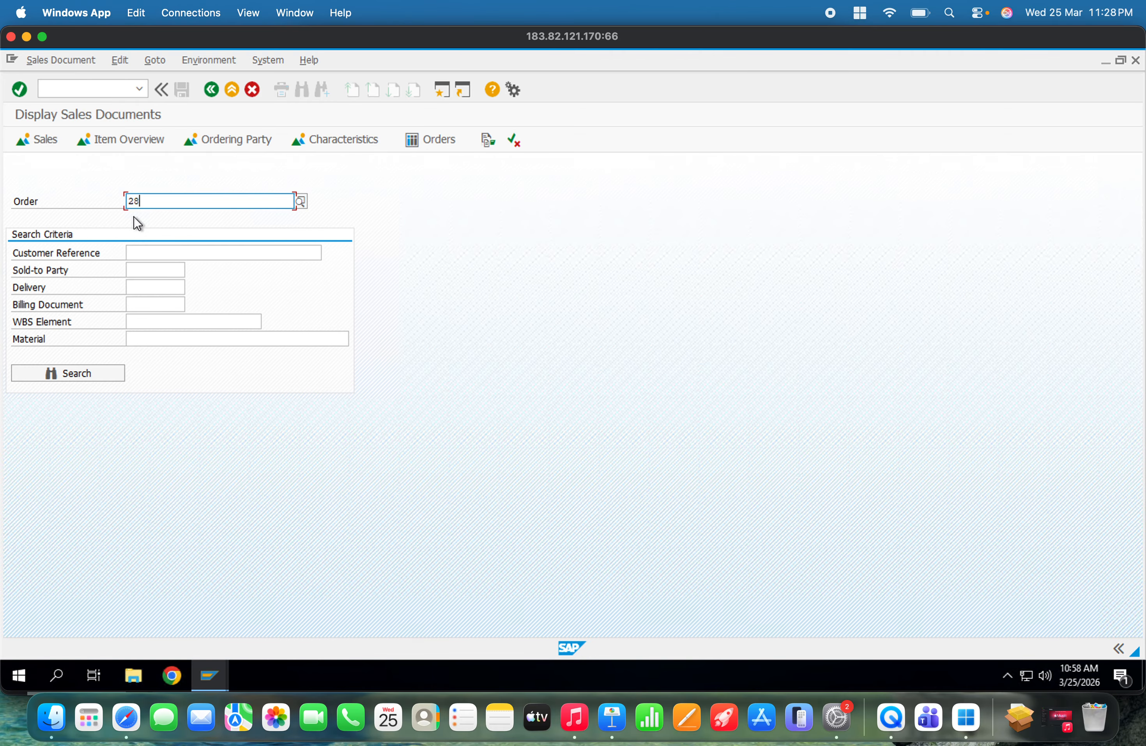
key(Return)
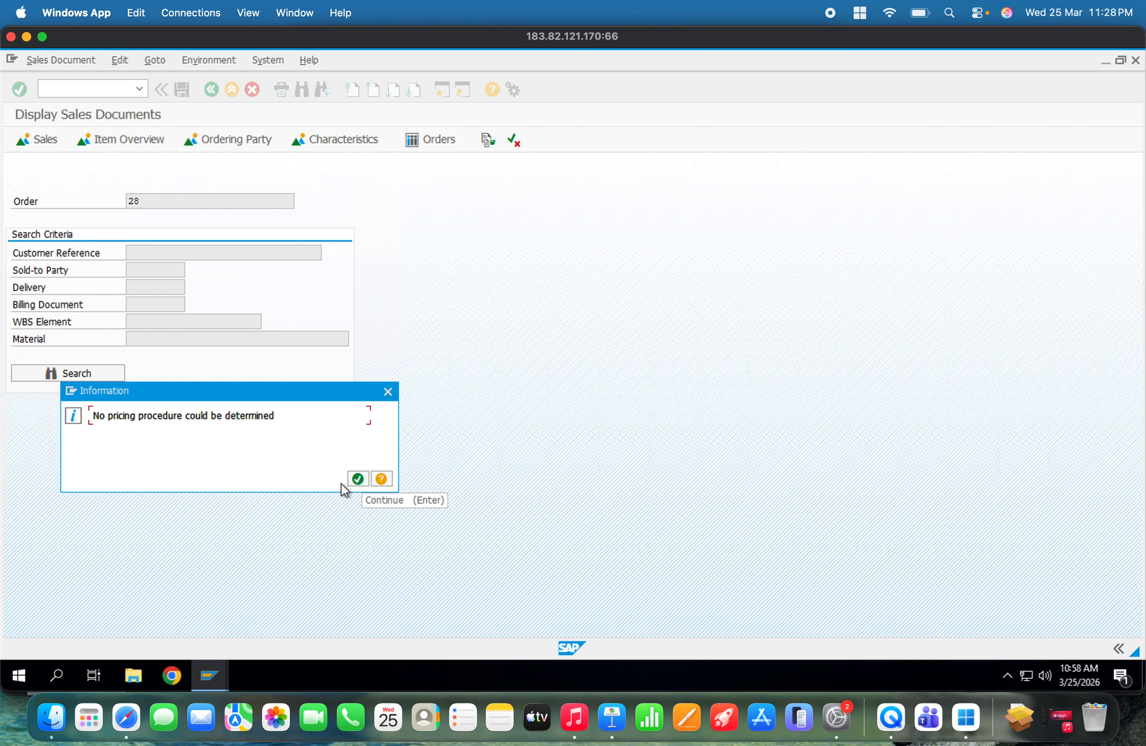
click(359, 479)
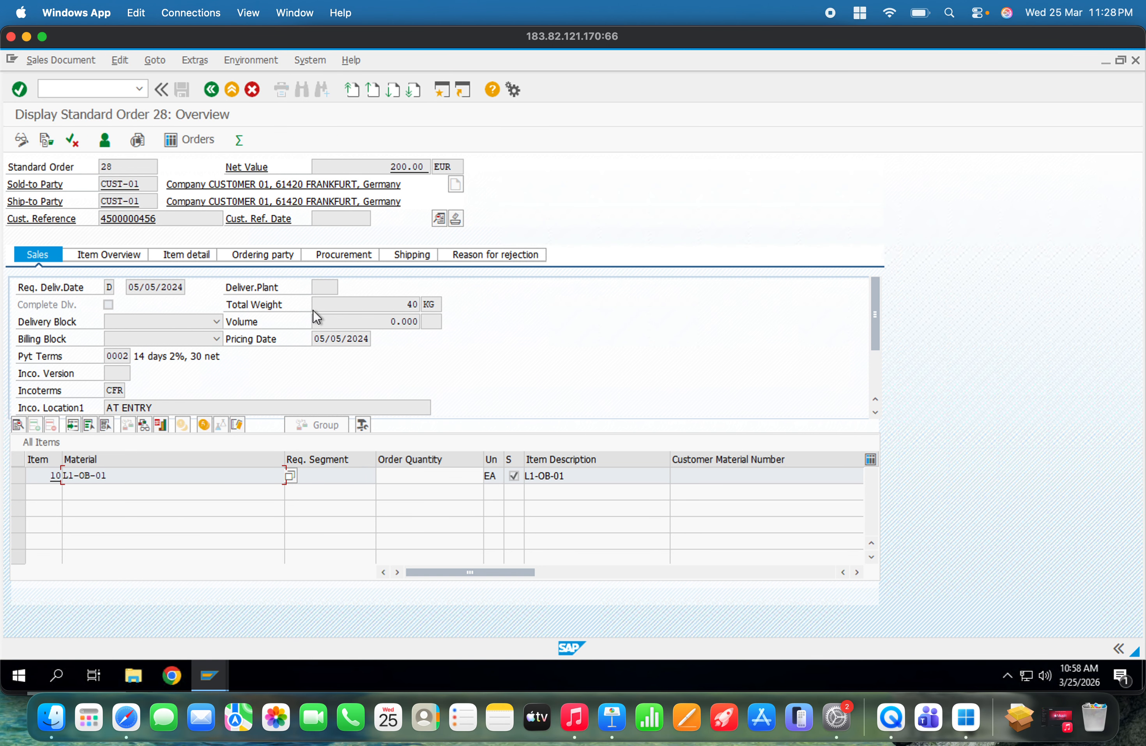
click(22, 140)
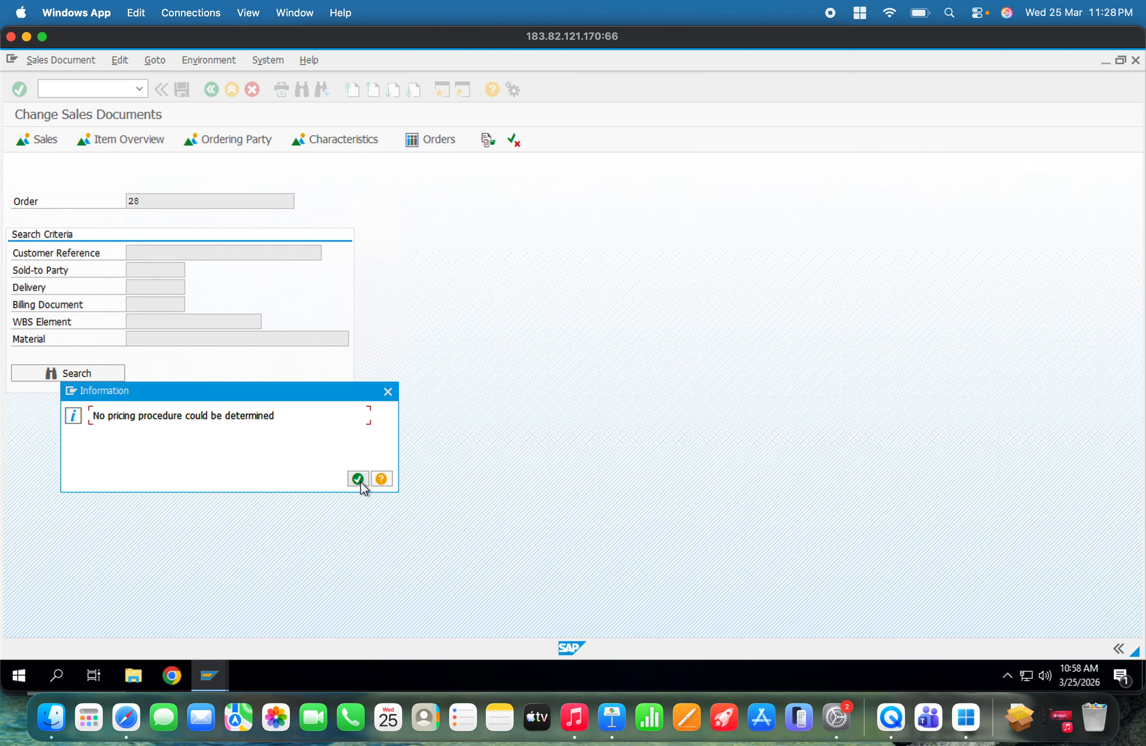
click(360, 479)
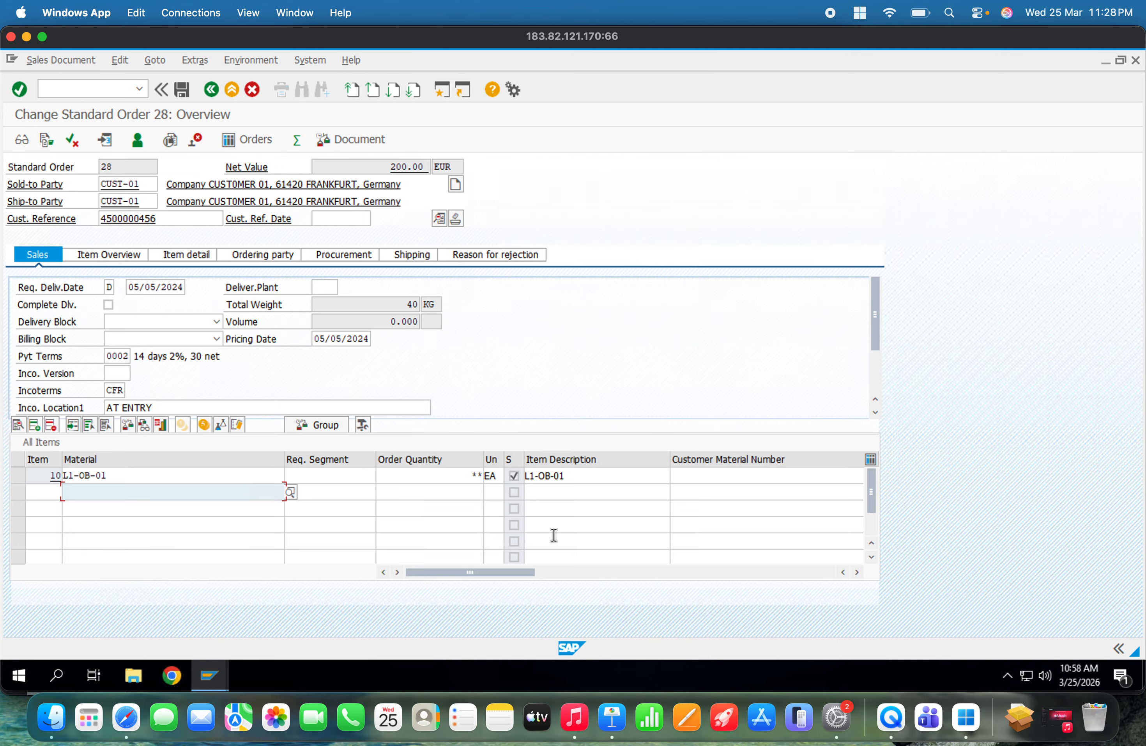
Step: Open the administrator-level column settings for the sales order's All Items table
click(820, 573)
drag(799, 573, 374, 589)
click(857, 573)
click(857, 573)
click(857, 573)
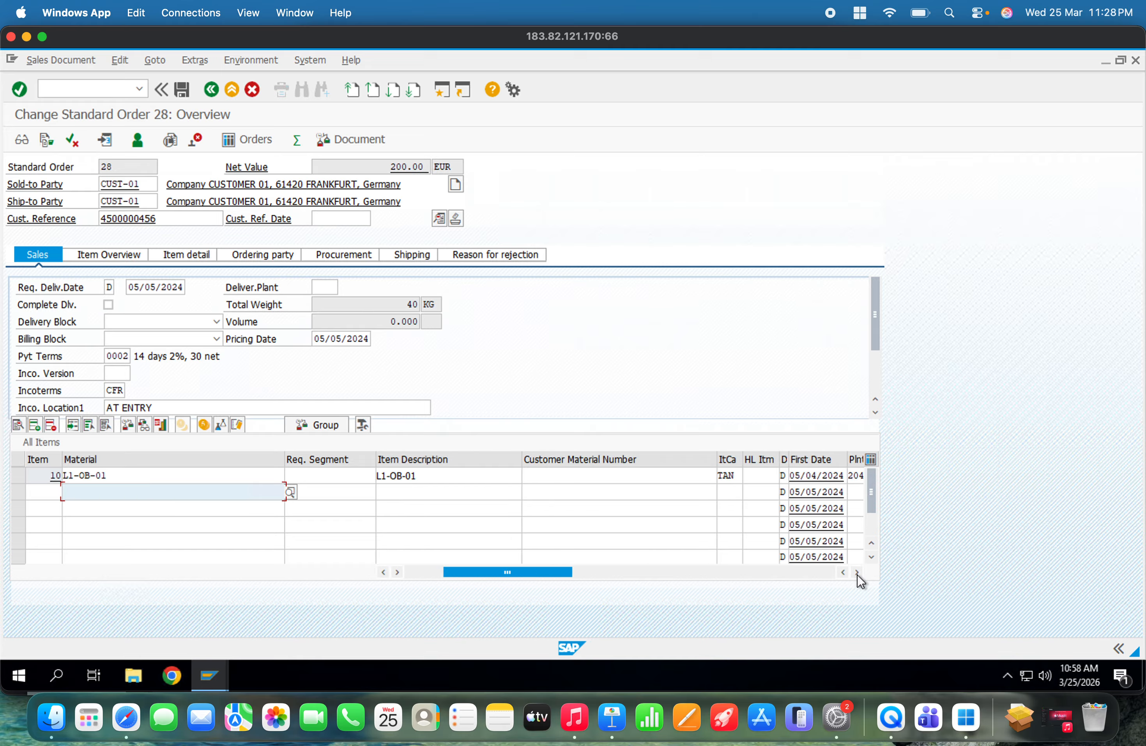
click(857, 572)
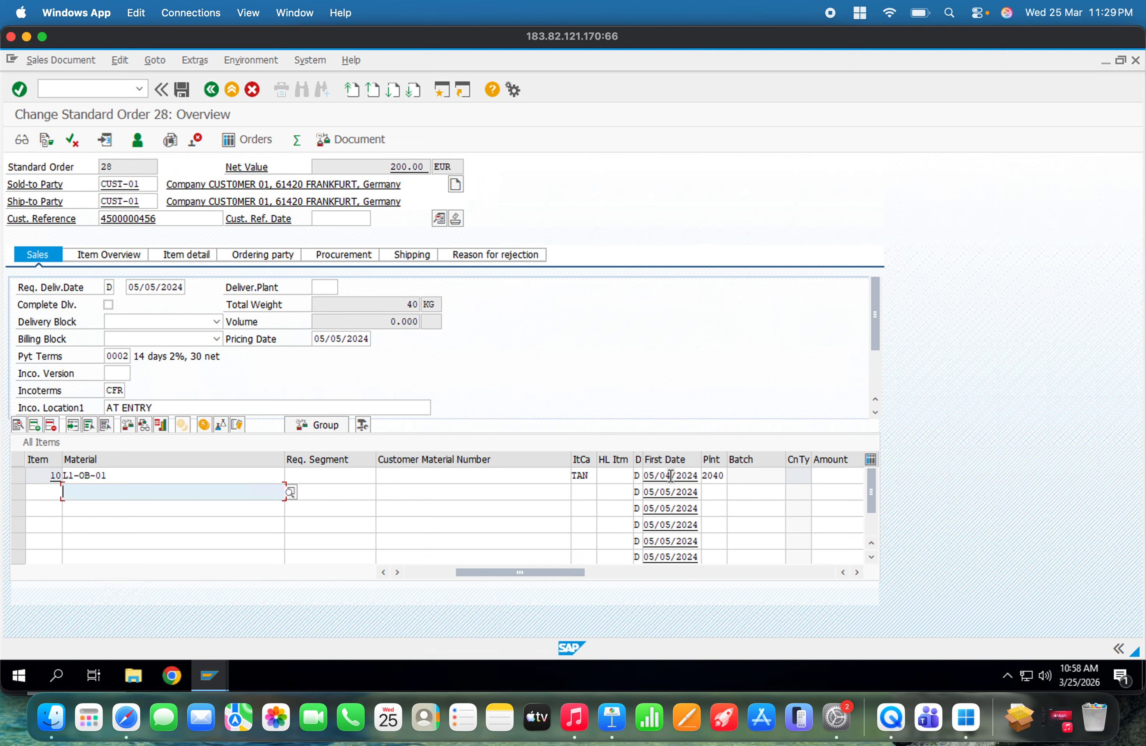
click(870, 459)
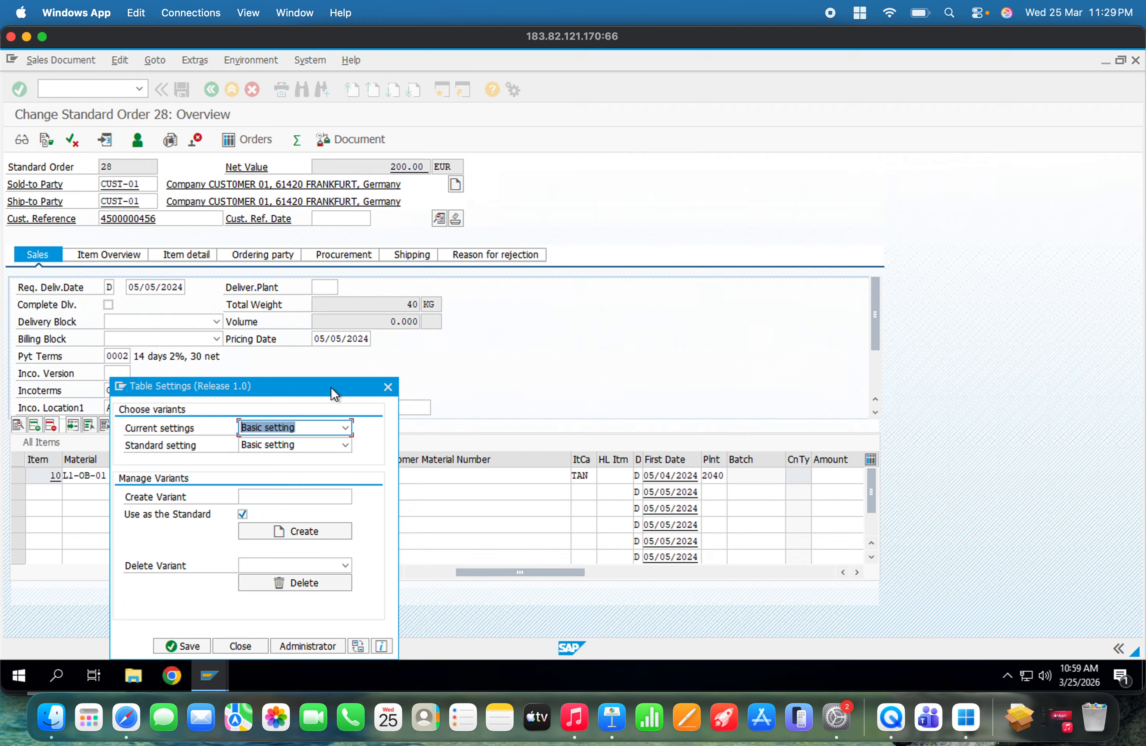
drag(331, 386, 369, 250)
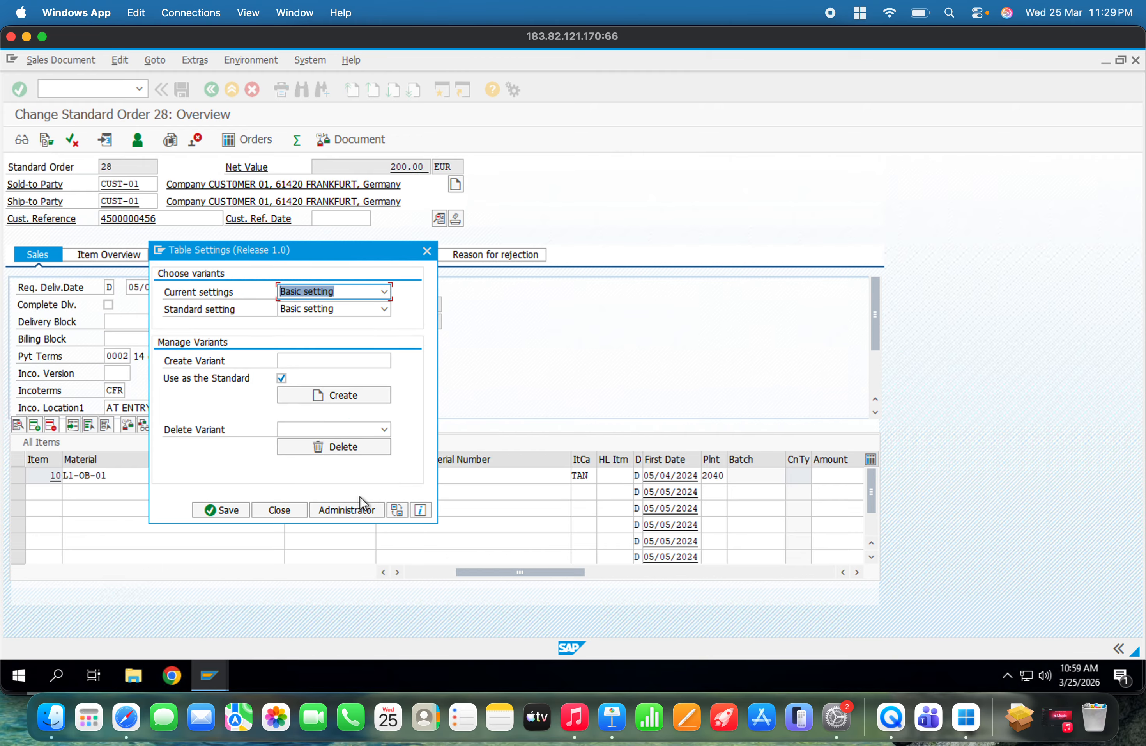
click(345, 512)
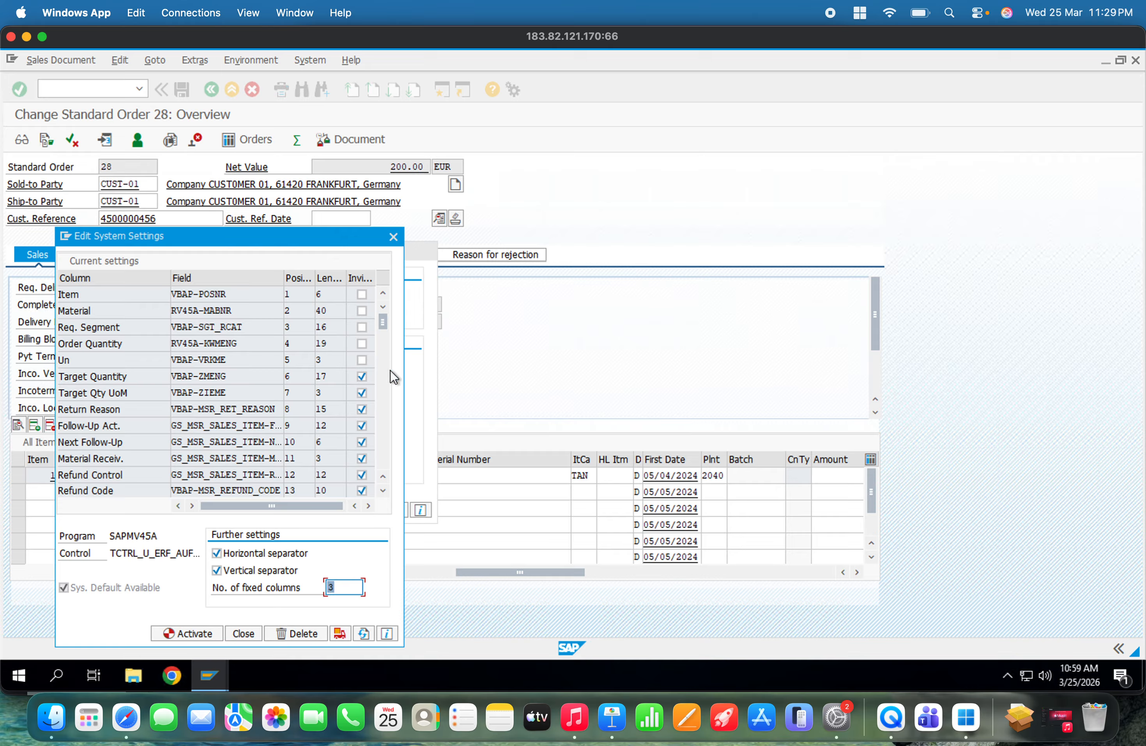
Step: Make the First Date column of the items table invisible, activate the change system-wide and save the table settings
click(386, 421)
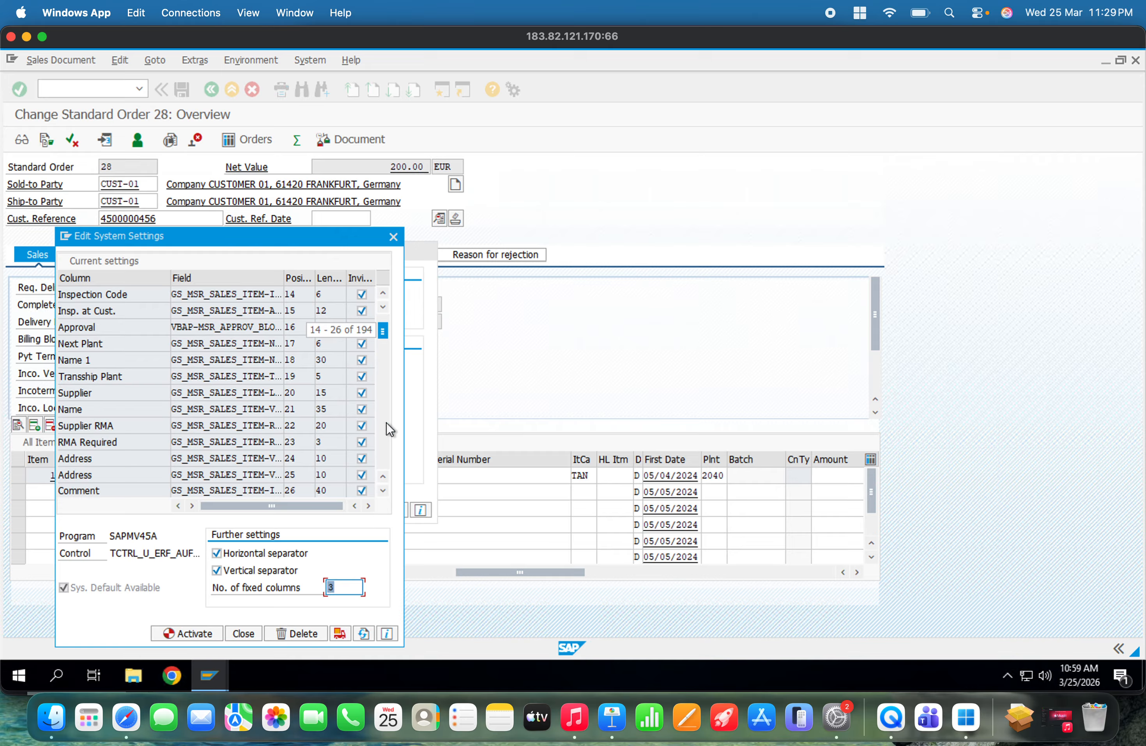
click(386, 422)
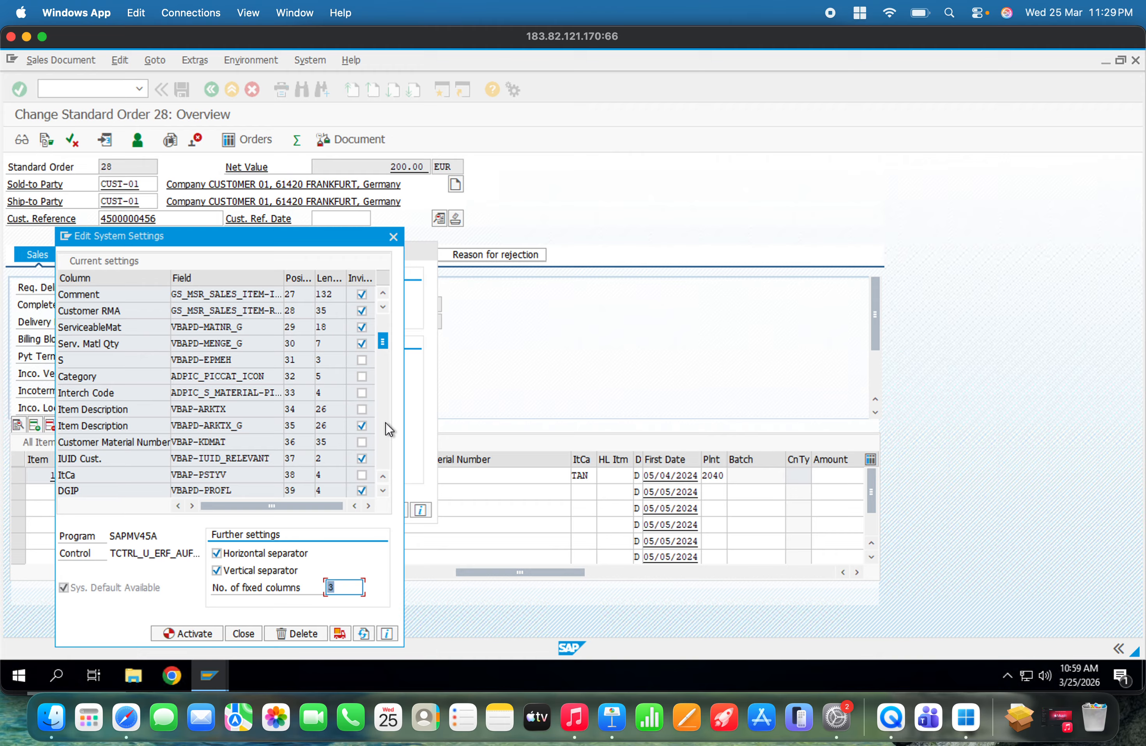
click(386, 422)
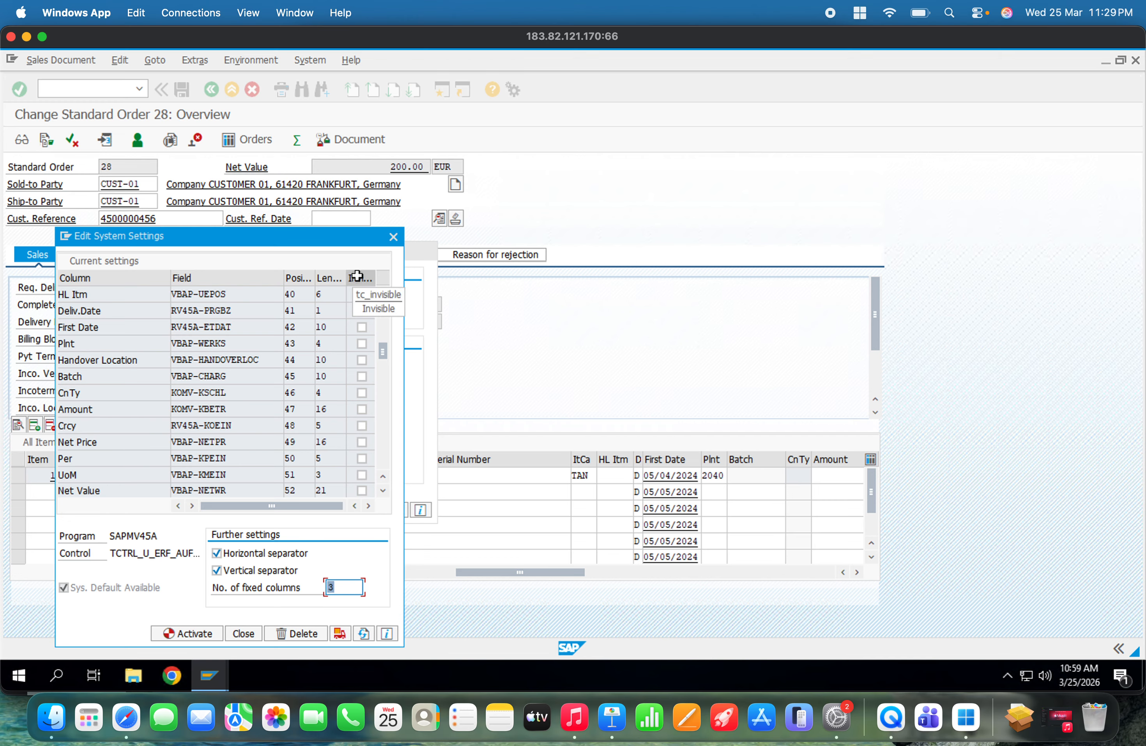
click(361, 327)
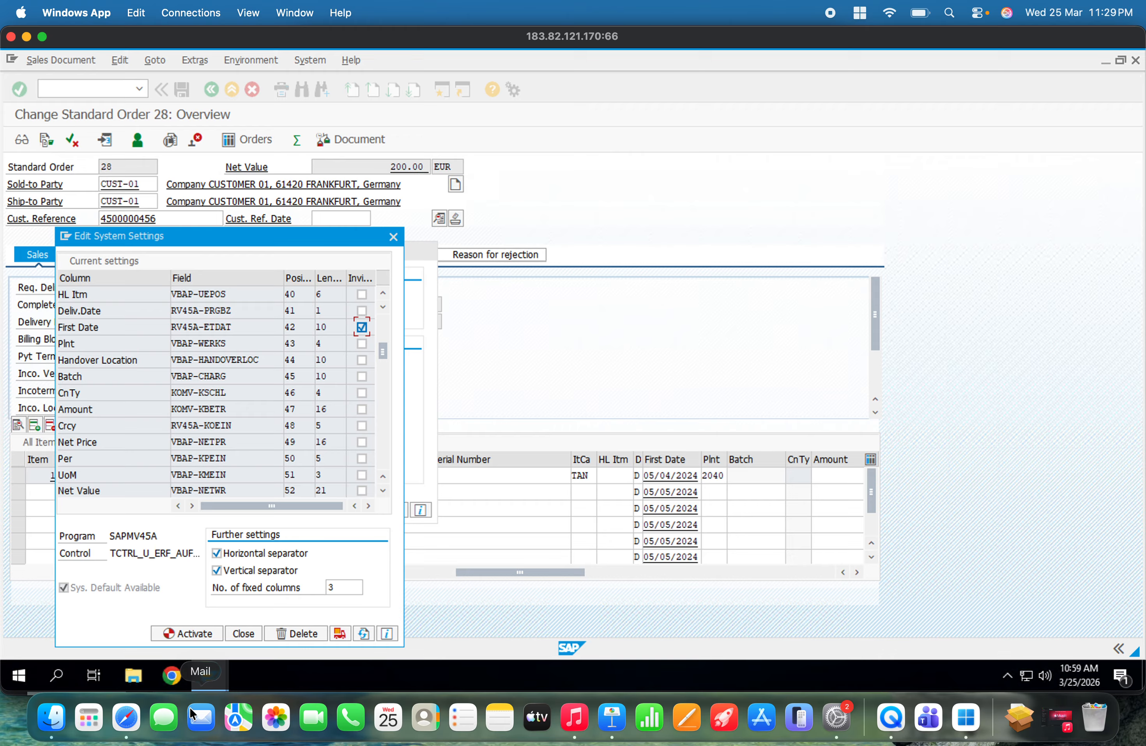
click(184, 637)
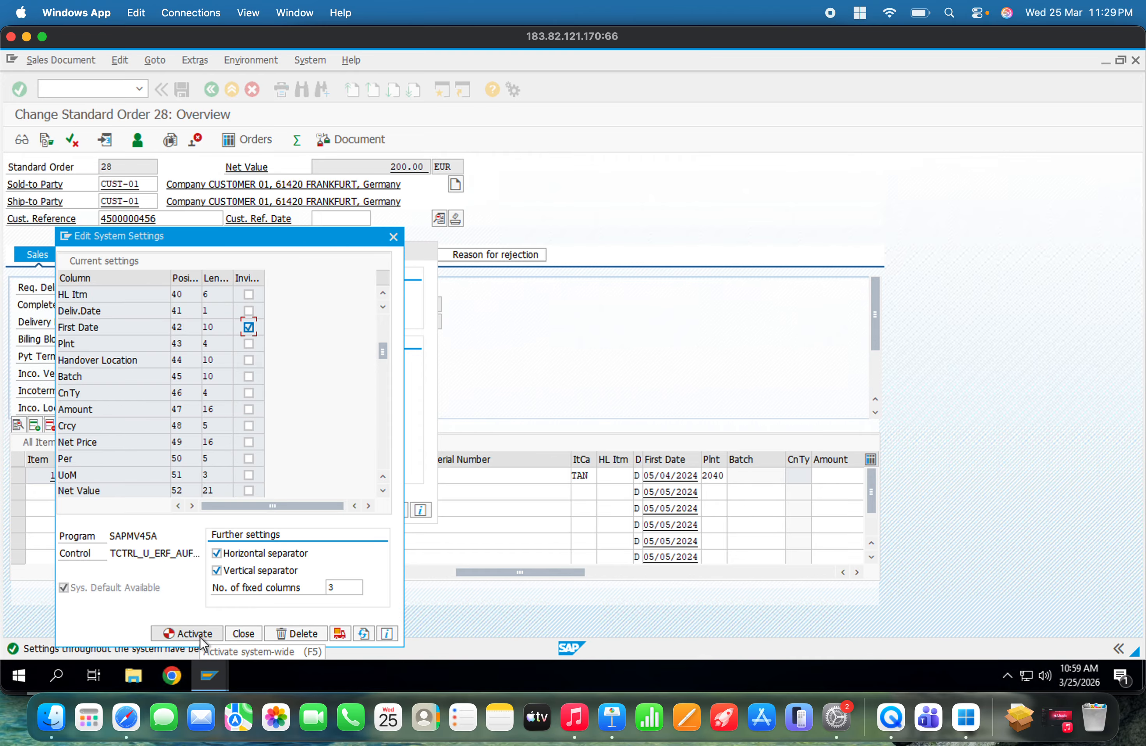
click(201, 636)
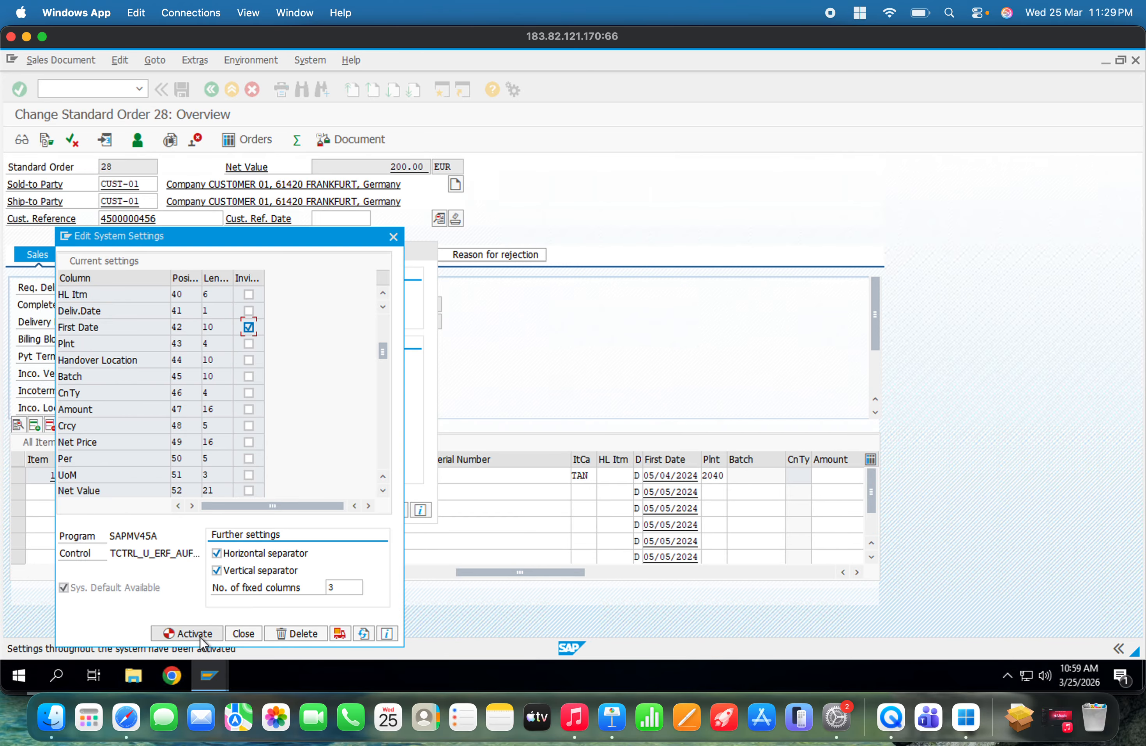
click(239, 632)
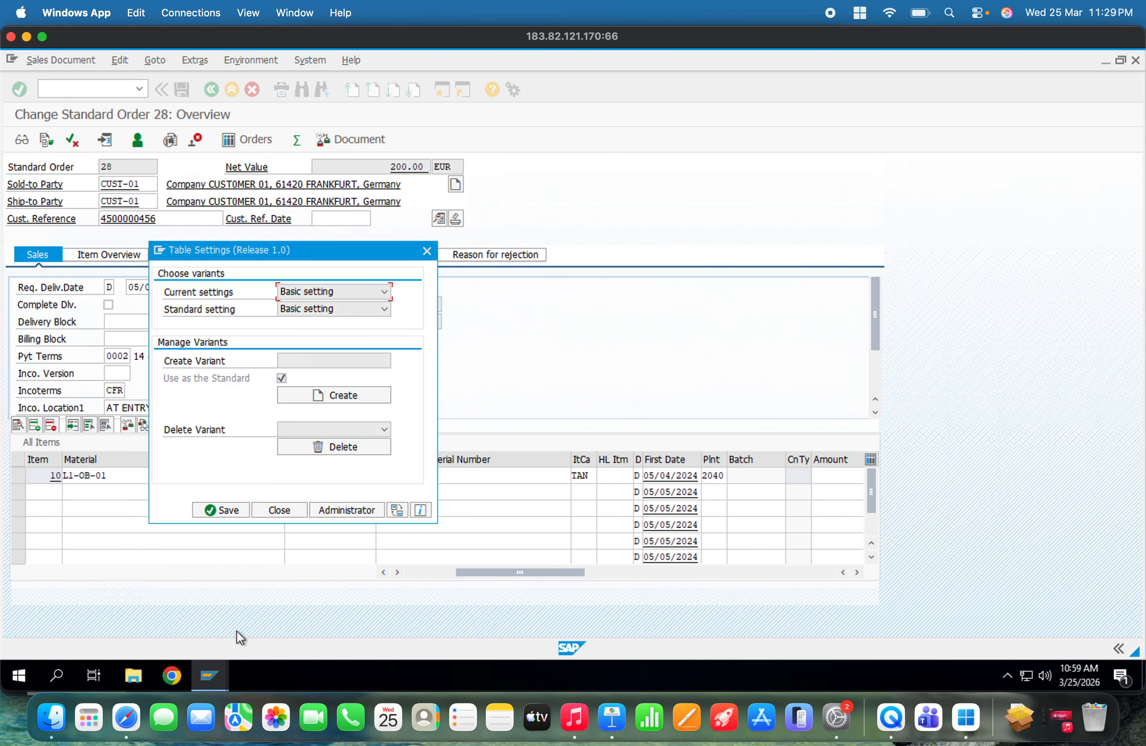
click(234, 510)
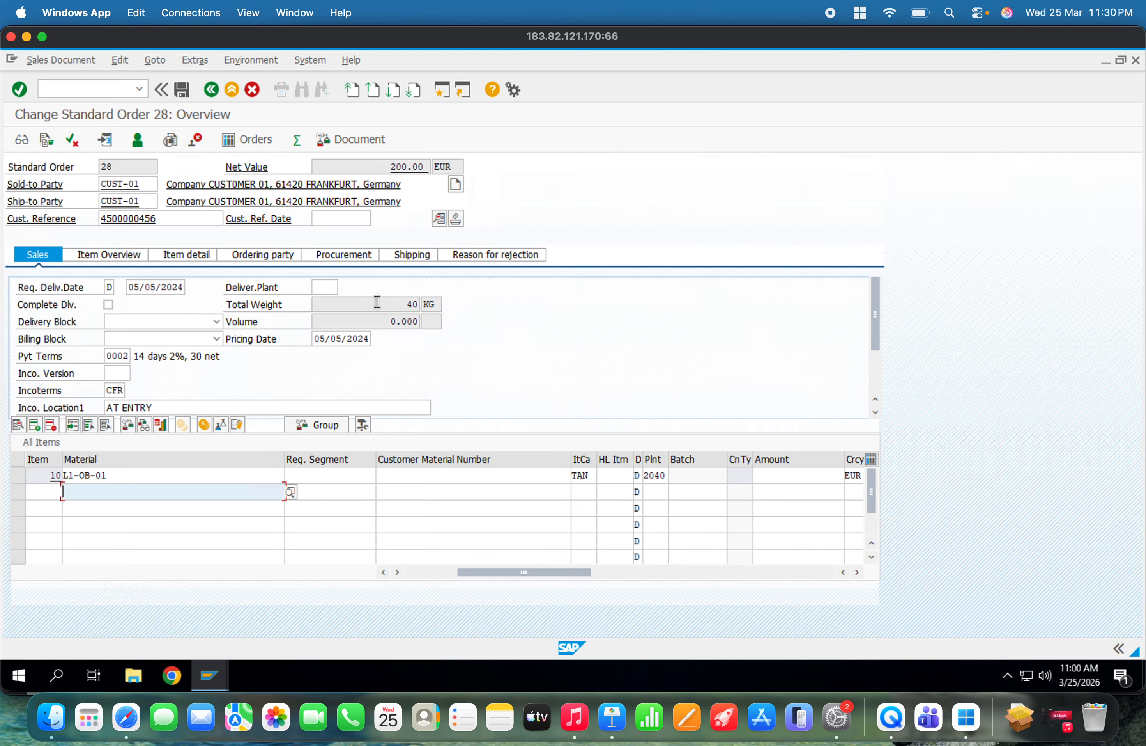
Step: Return to the SAP Easy Access screen and add transaction SE80 to the Favorites folder
click(212, 90)
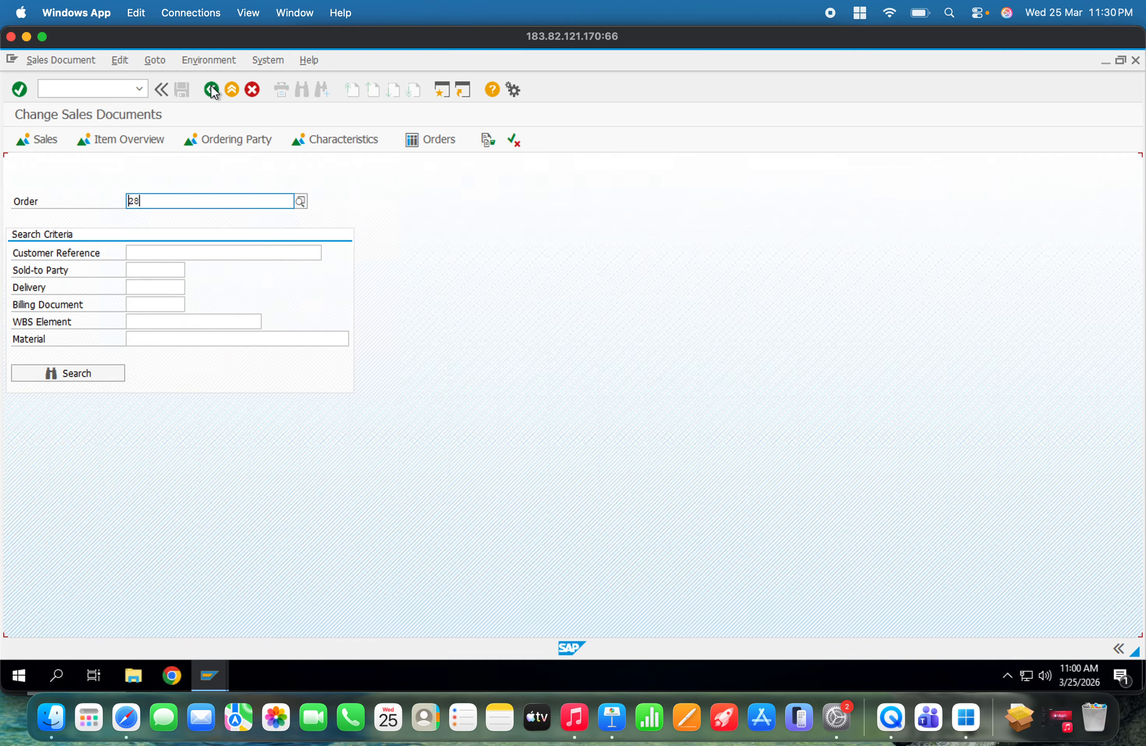
click(212, 90)
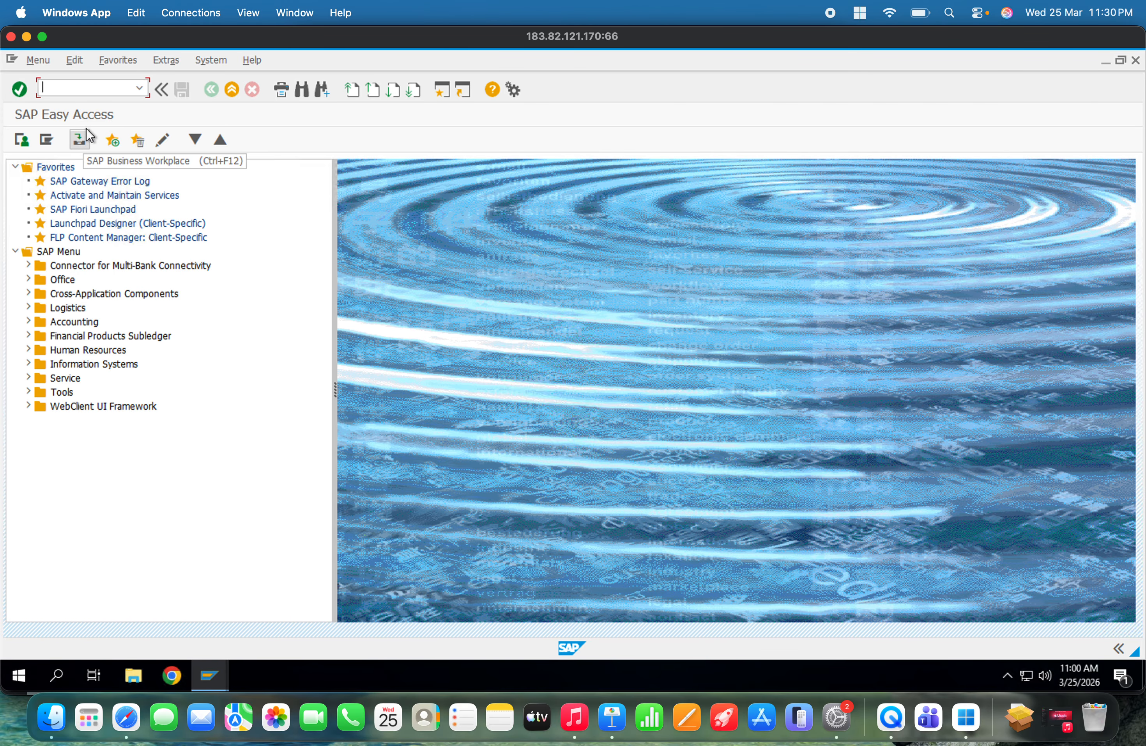
click(50, 167)
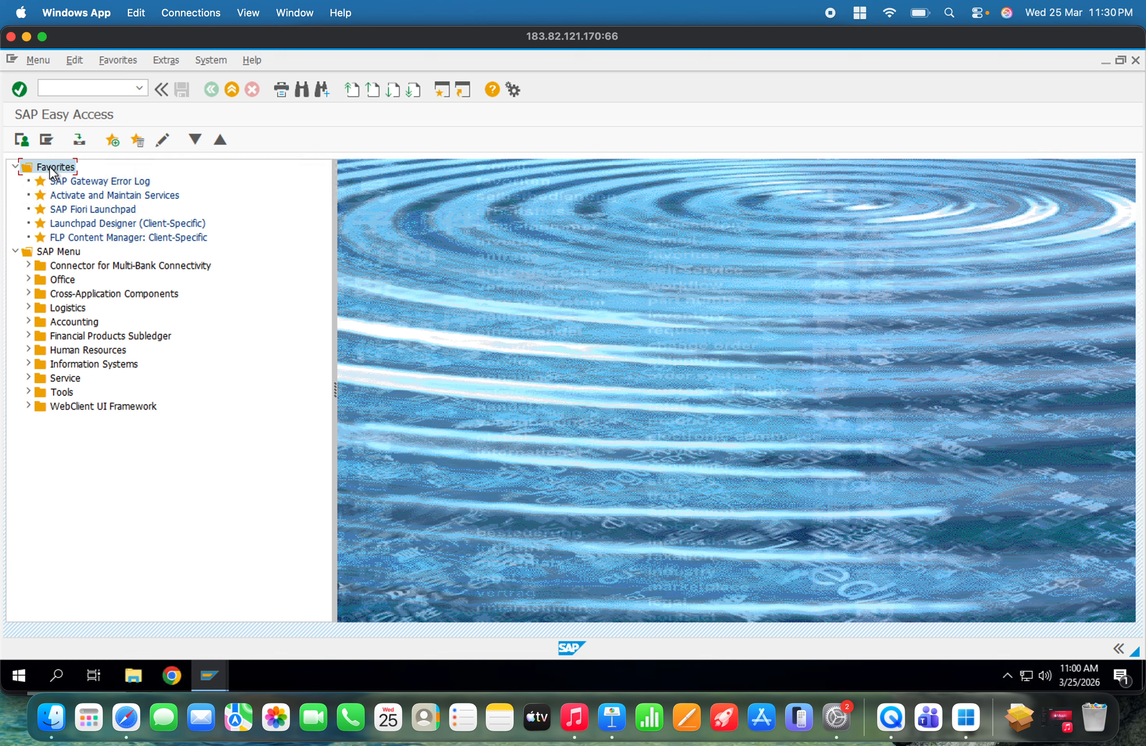
right_click(52, 172)
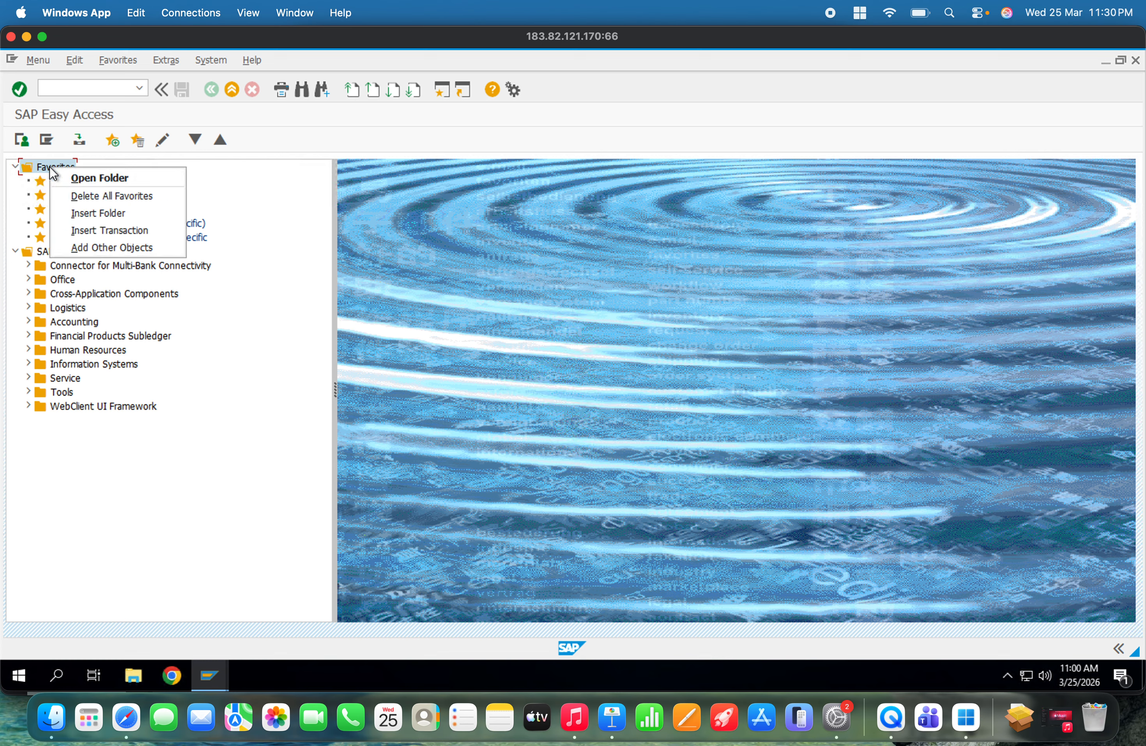
click(108, 230)
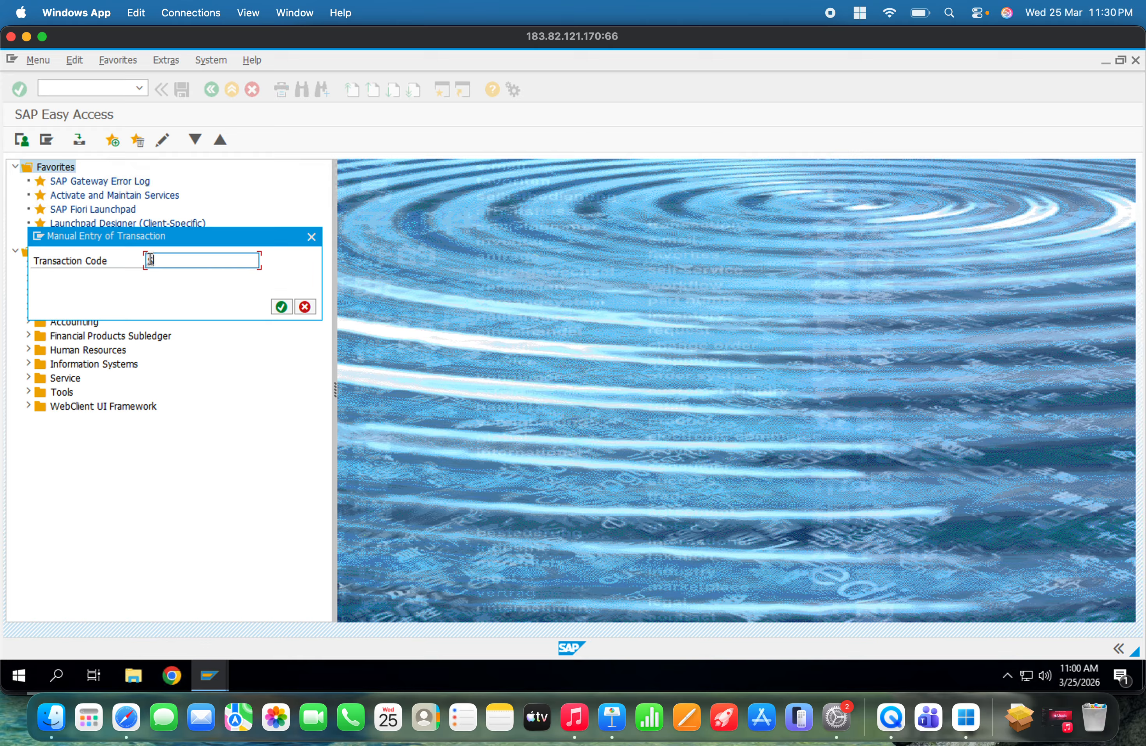
text(E80)
key(Return)
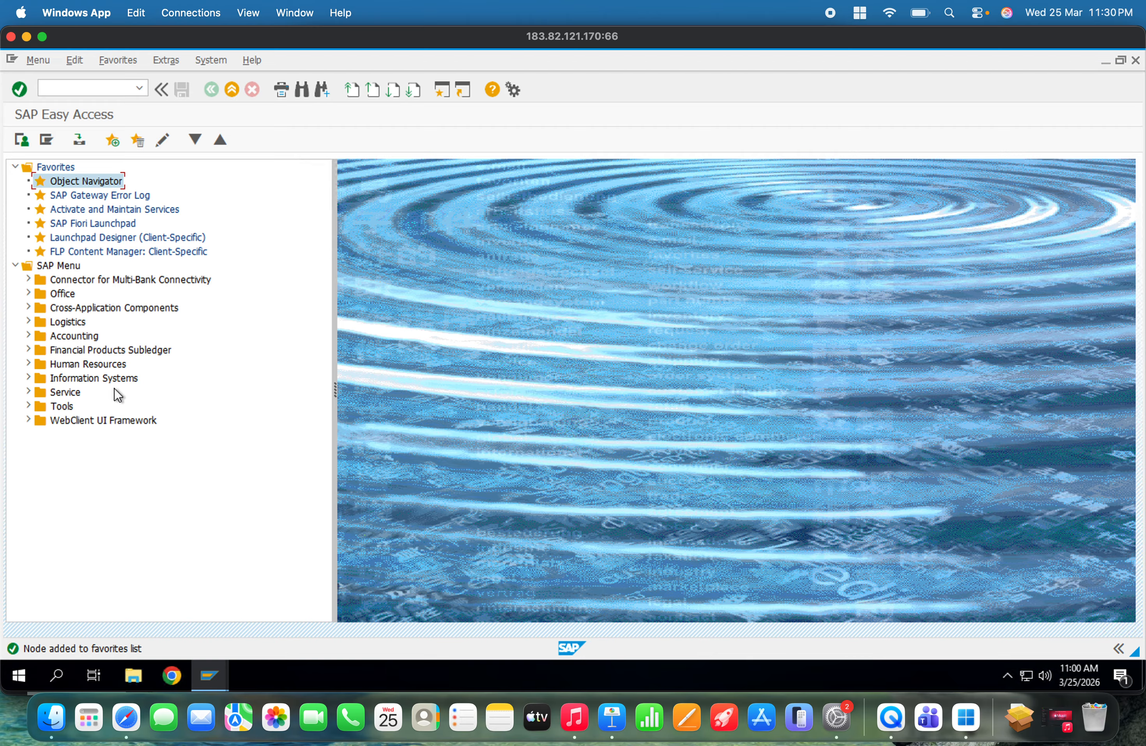
Step: Turn on Display Technical Names in the SAP Easy Access settings
click(99, 198)
click(99, 183)
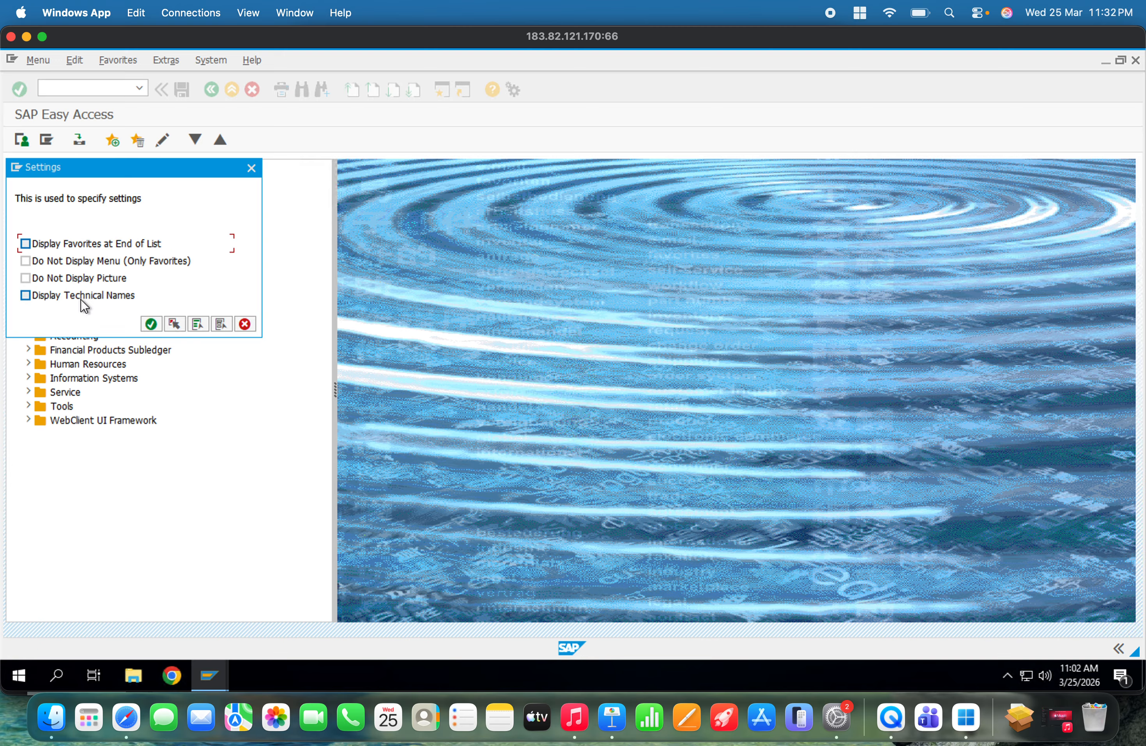
click(82, 297)
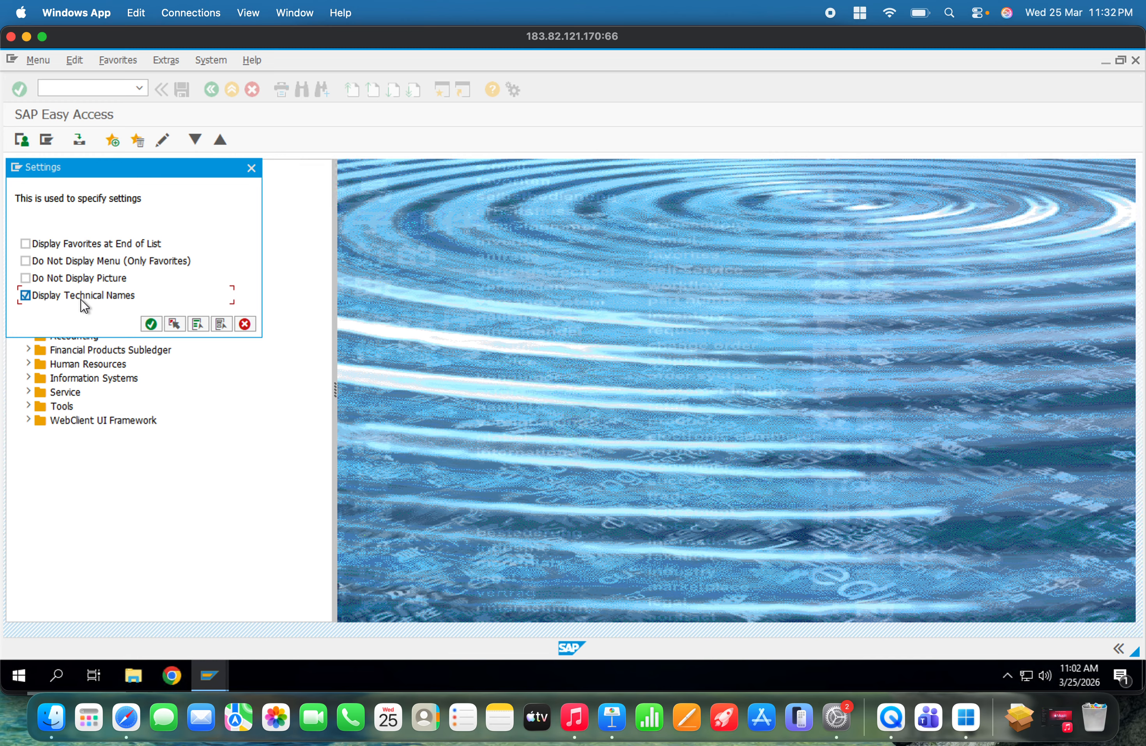
click(151, 325)
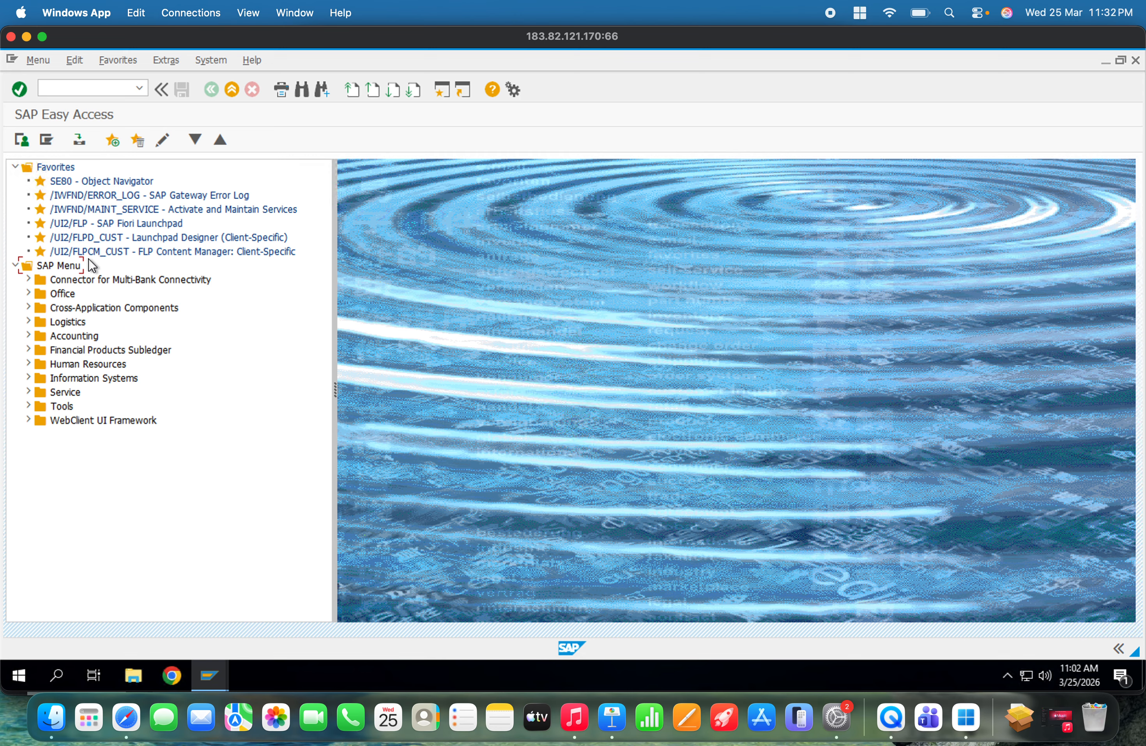
Step: Locate SPRO - Execute Project in the SAP Menu under Tools, Customizing, IMG, and collapse the expanded folders again
click(28, 407)
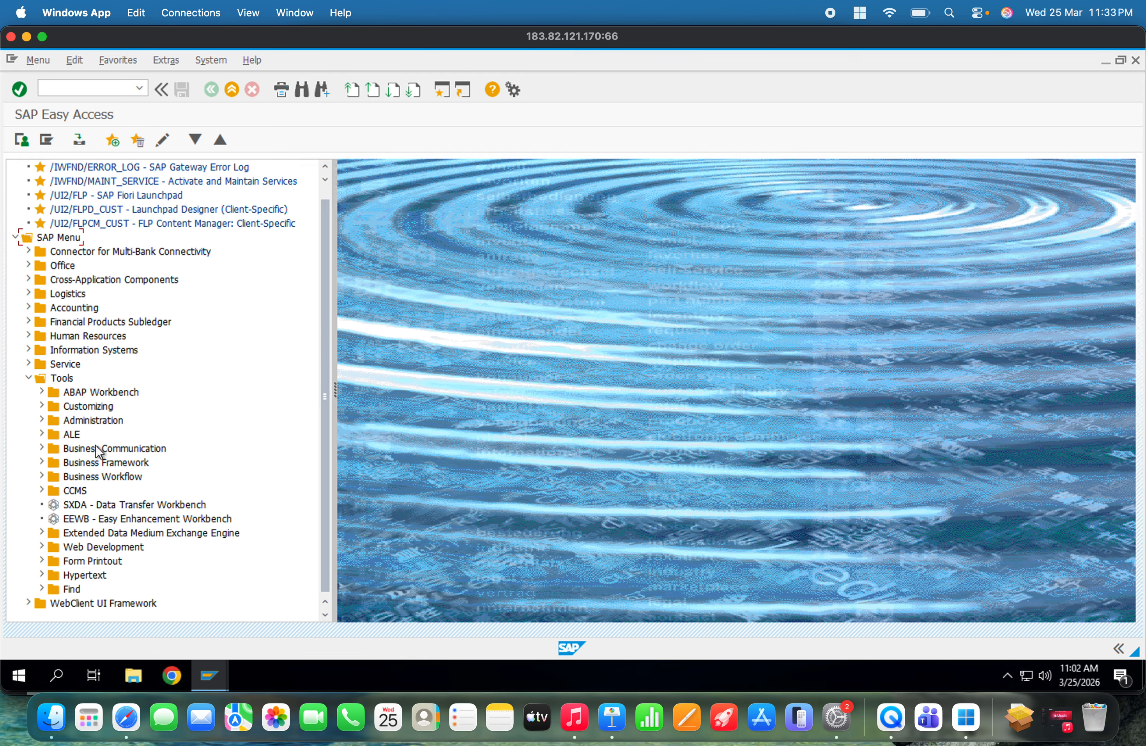
click(42, 406)
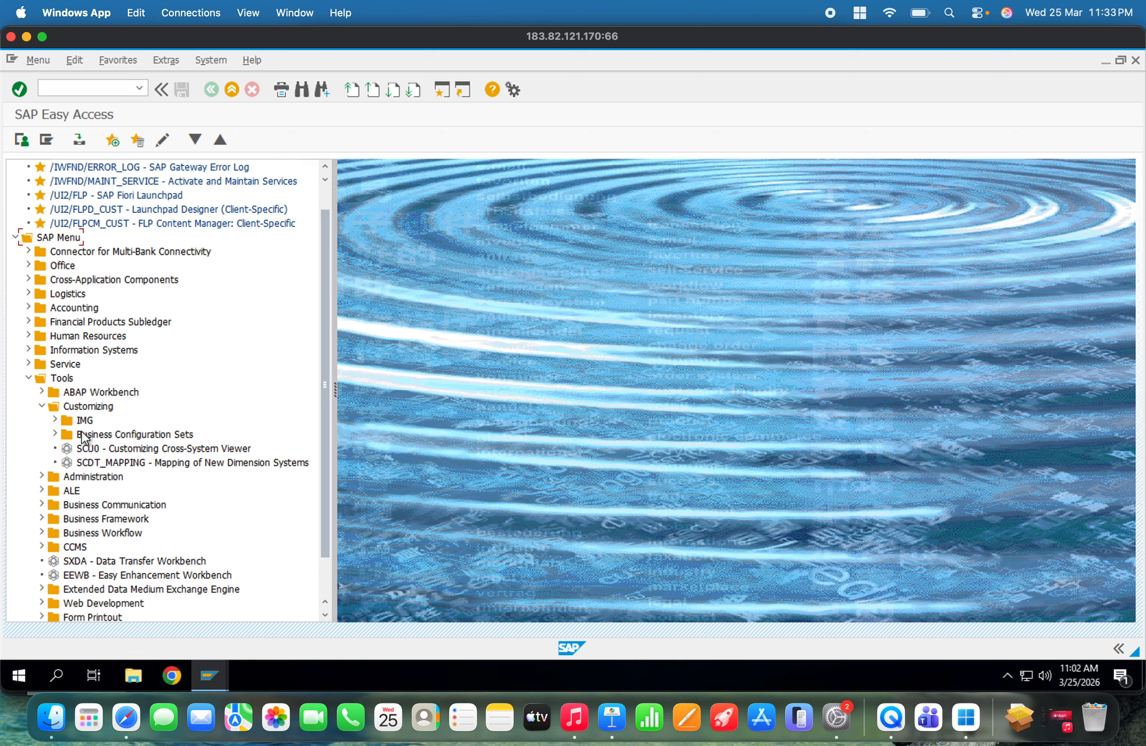
click(56, 421)
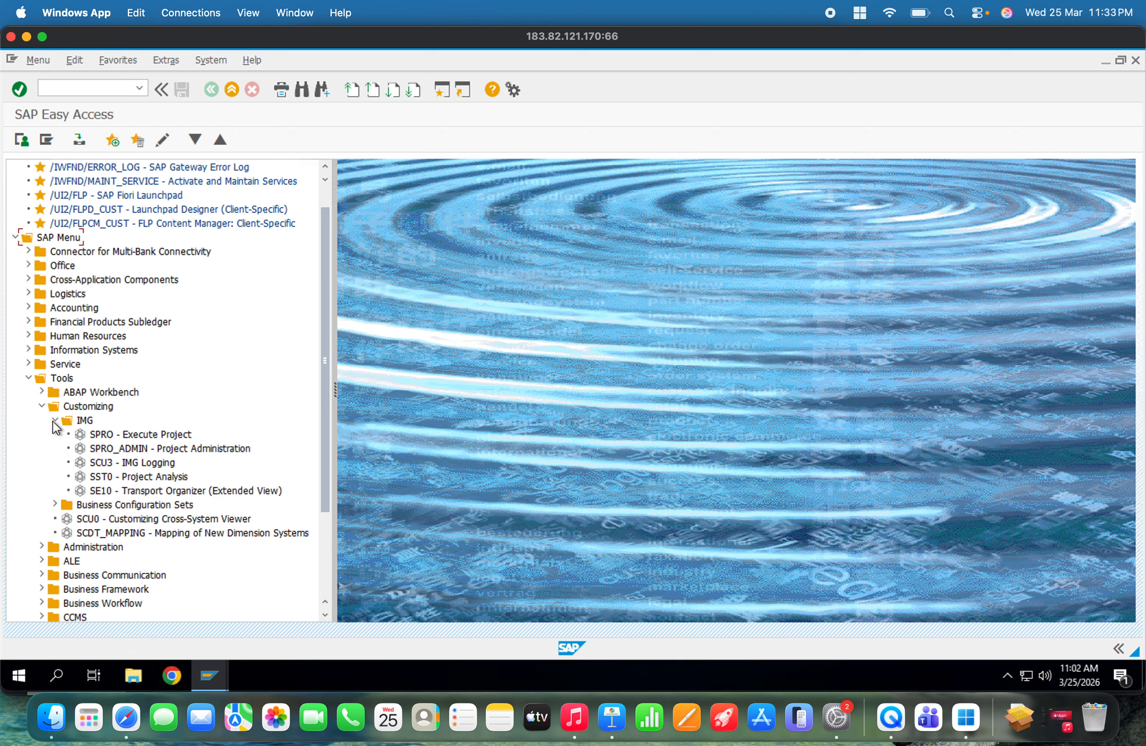
click(105, 439)
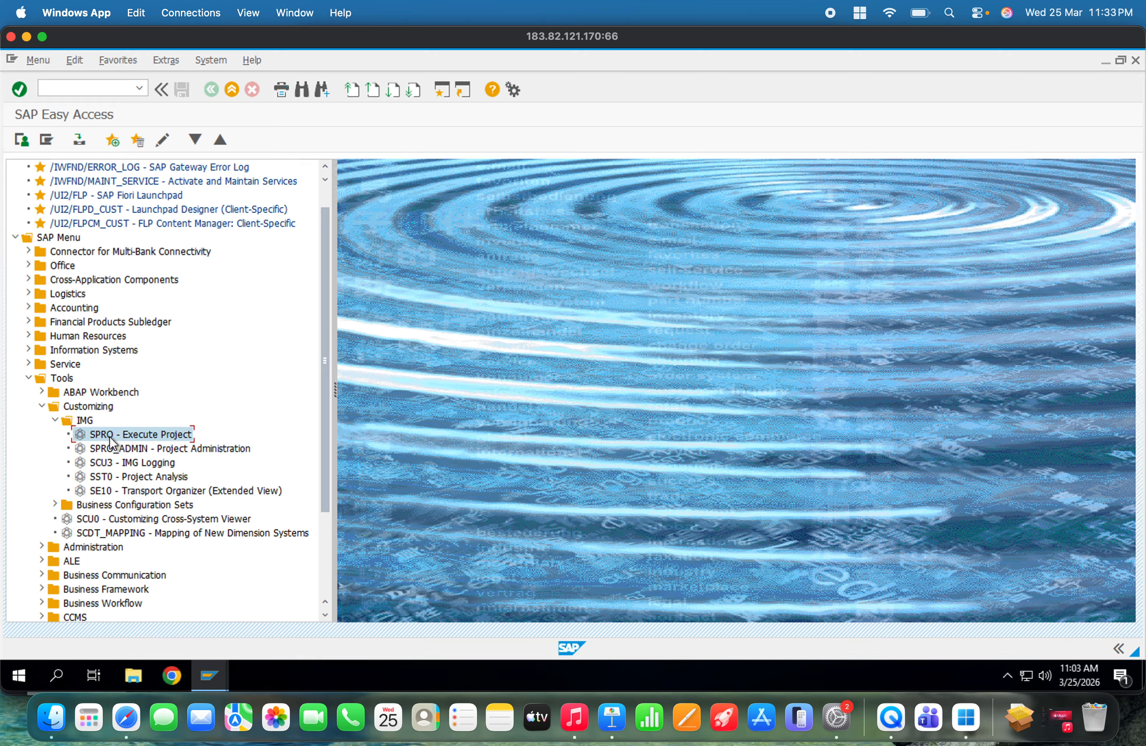
click(55, 421)
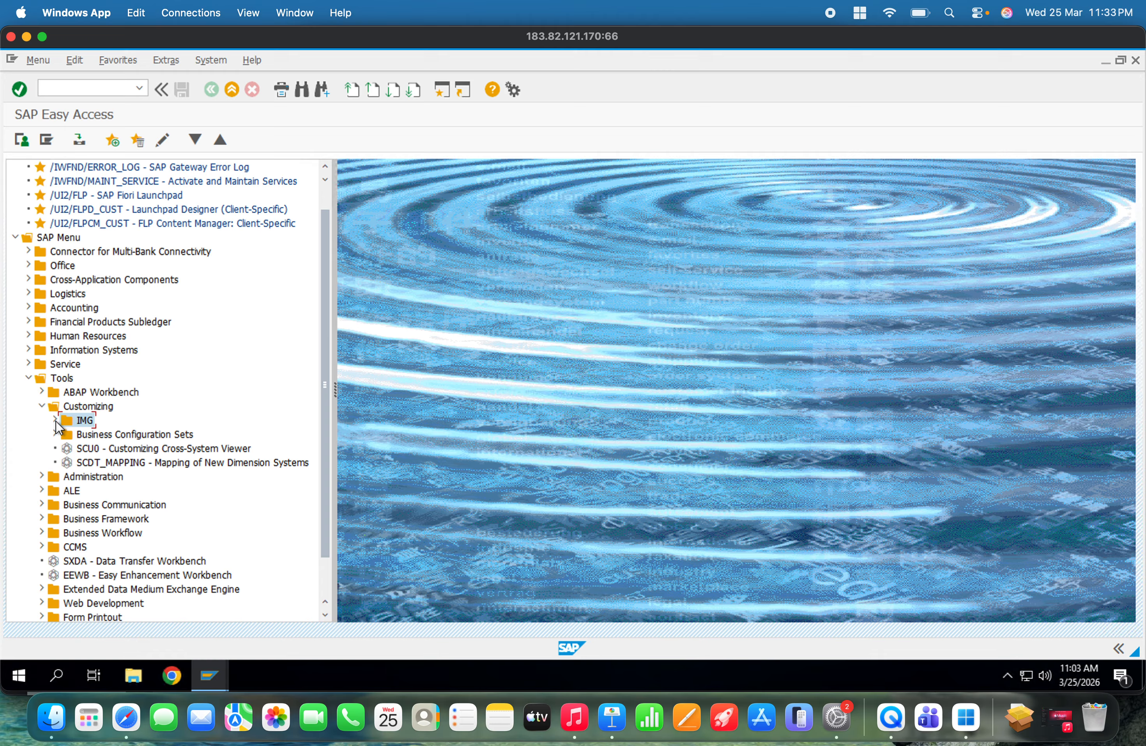
click(43, 407)
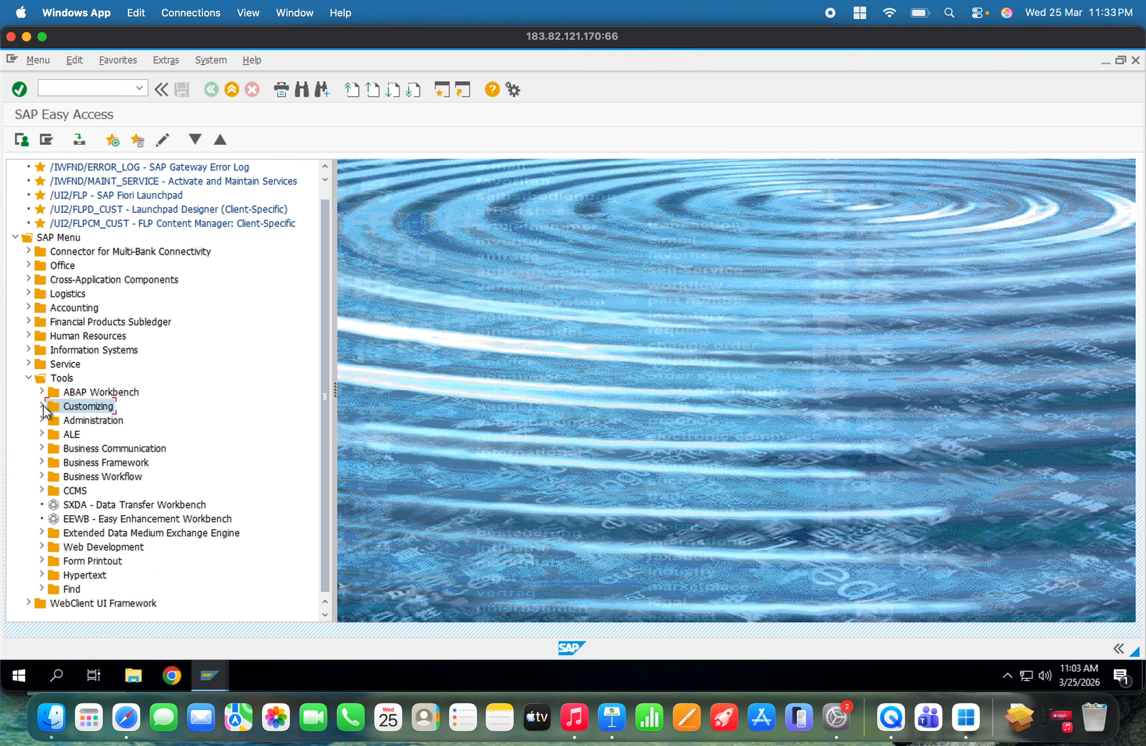
click(27, 378)
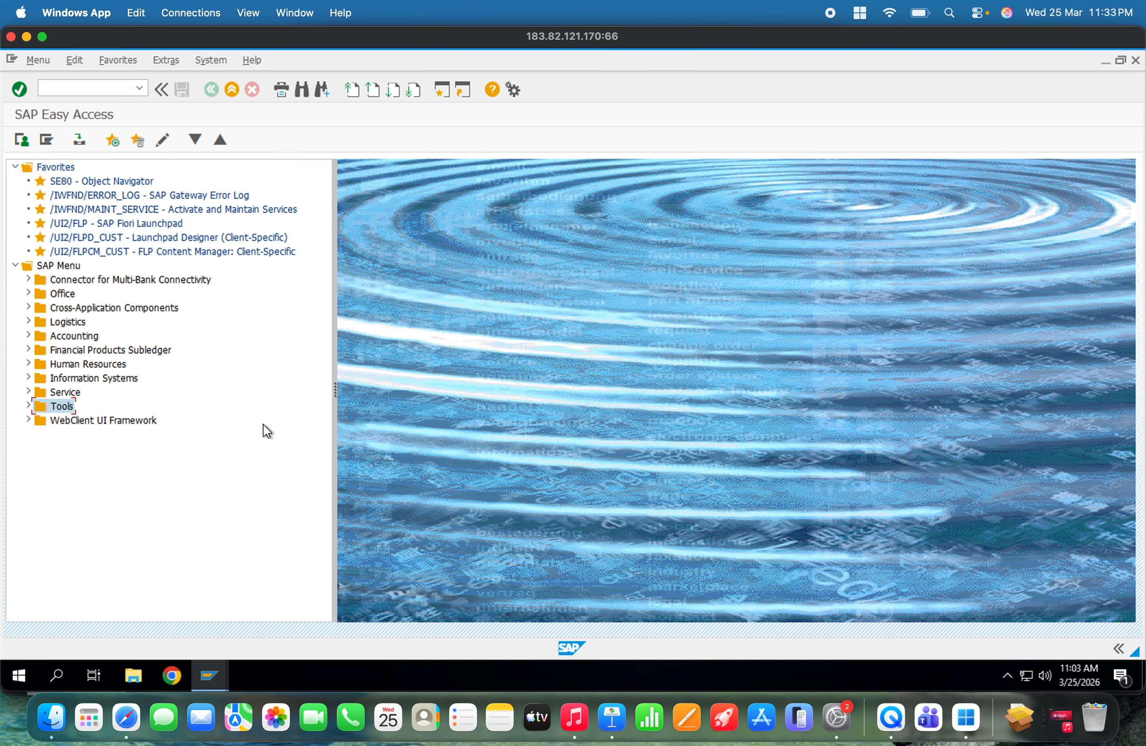
text(VA03)
key(Return)
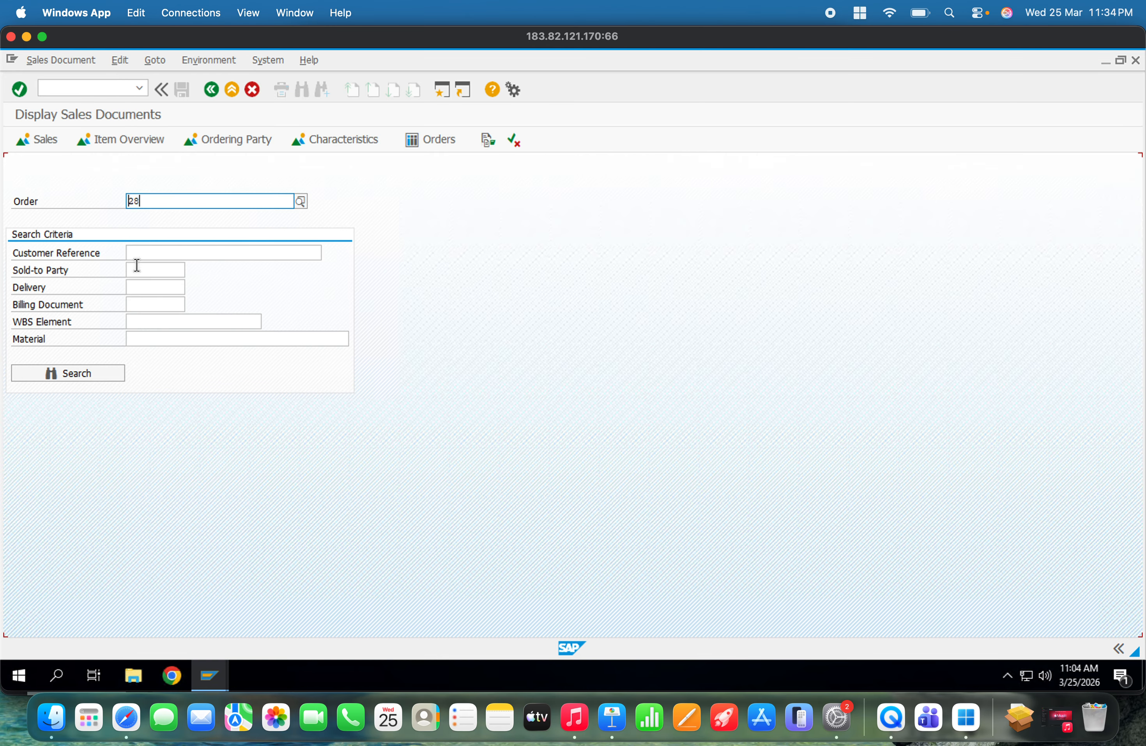
key(BackSpace)
key(BackSpace)
click(151, 268)
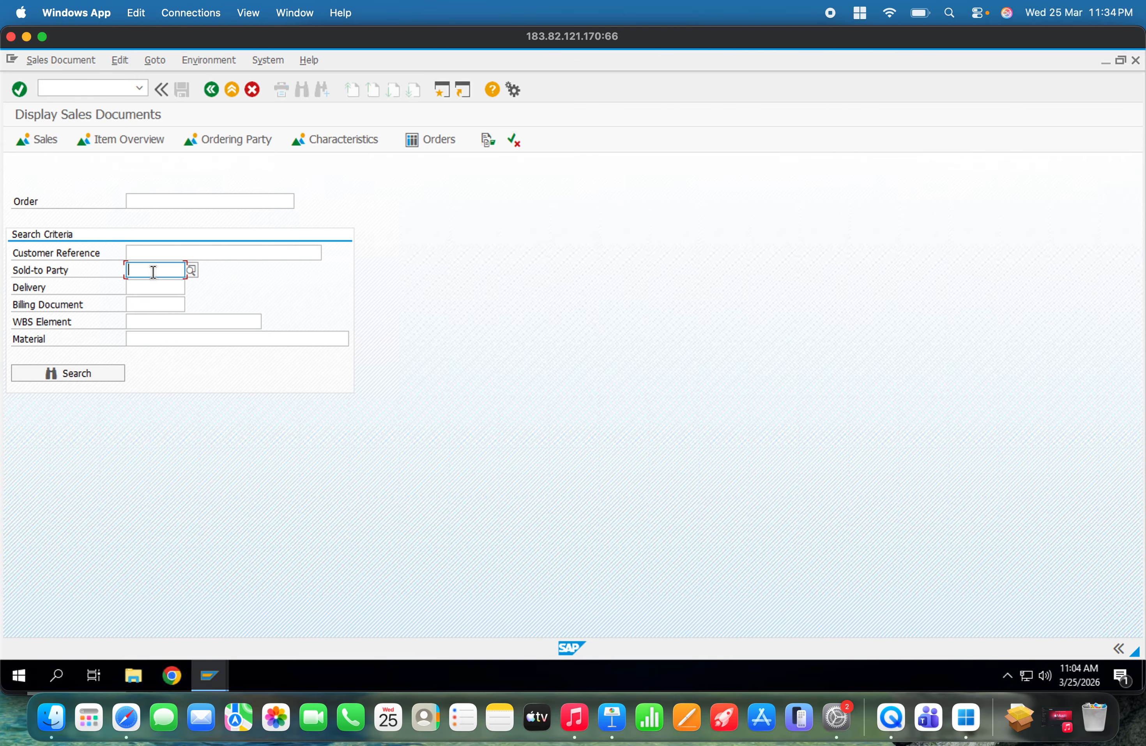
Step: Switch to transaction VA01 in the current session
click(83, 90)
text(/NSE)
key(BackSpace)
key(BackSpace)
text(VA01)
key(Return)
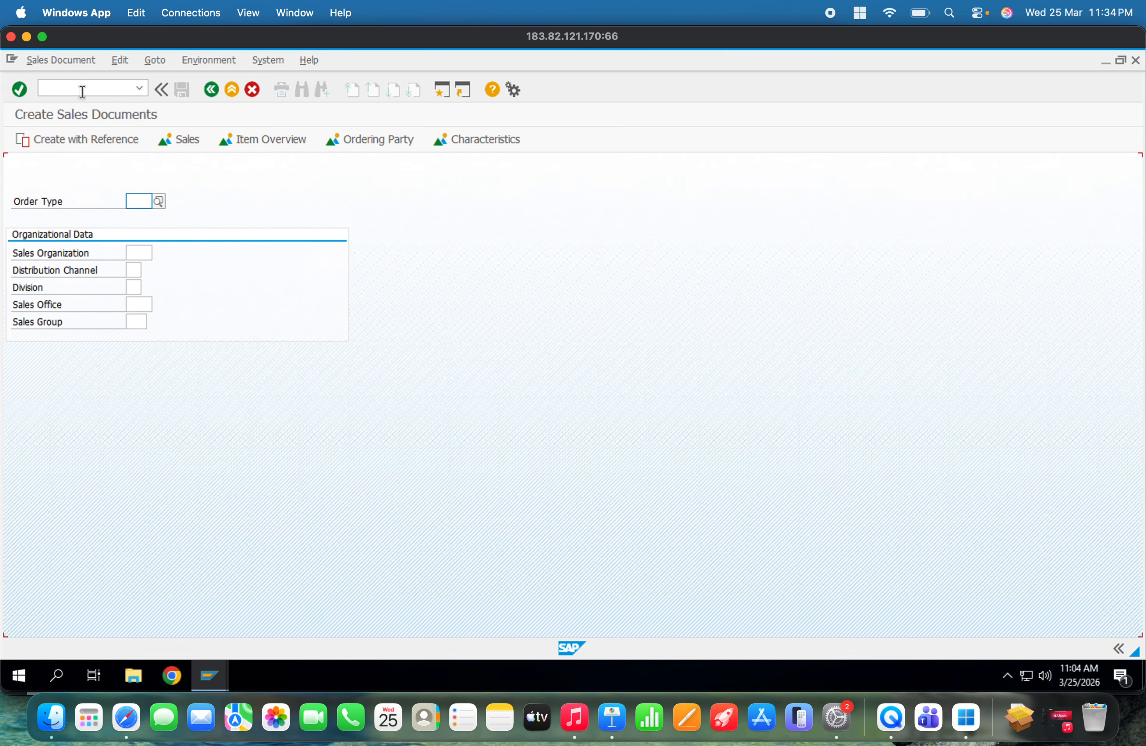
Step: Look up the parameter ID of the Sales Organization field in its technical information, and close the technical information and field help
click(141, 253)
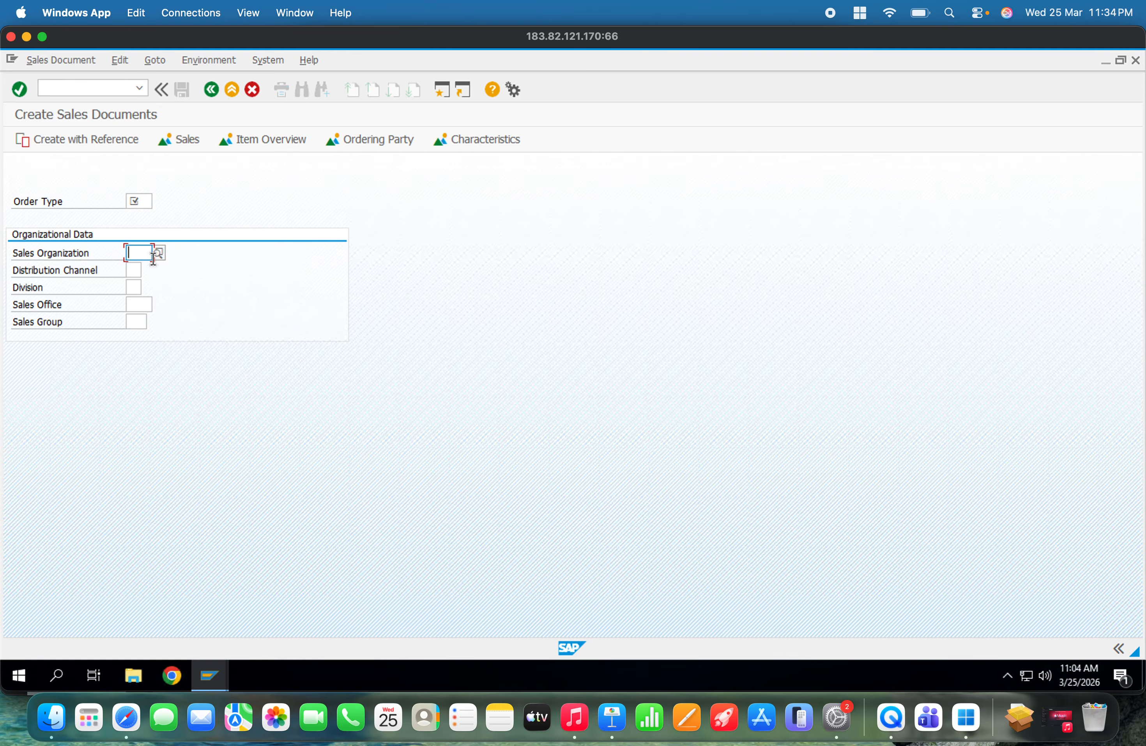
key(XF86MonBrightnessUp)
key(F1)
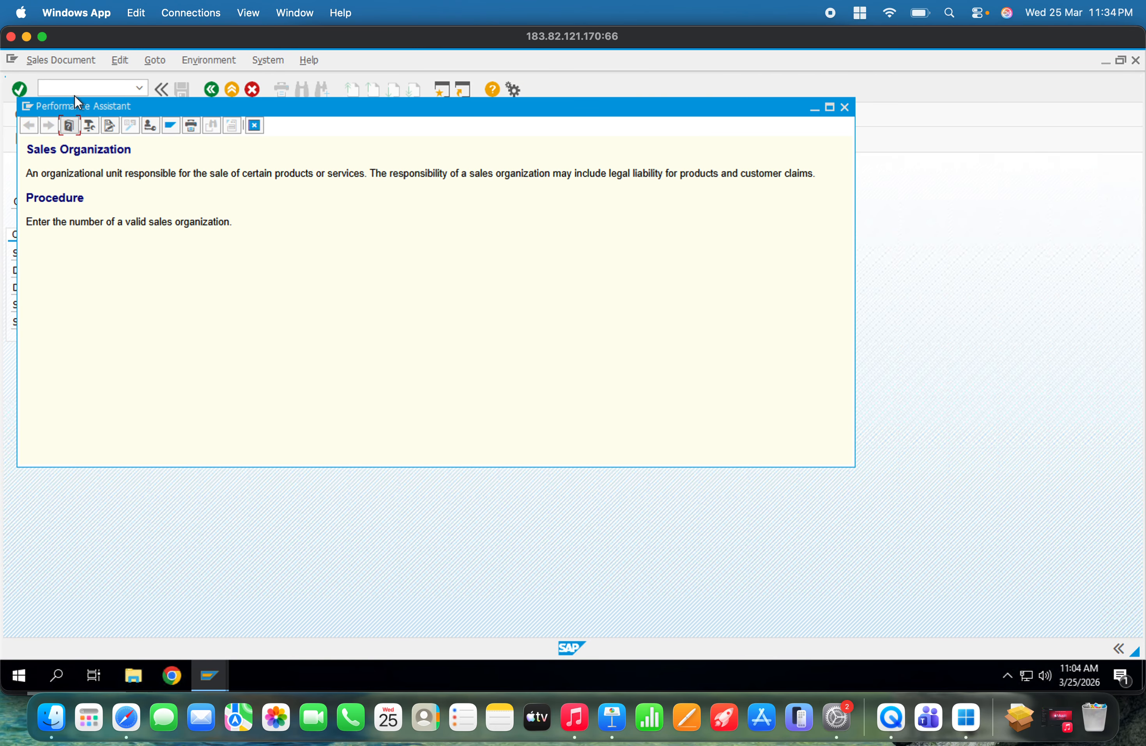
click(90, 126)
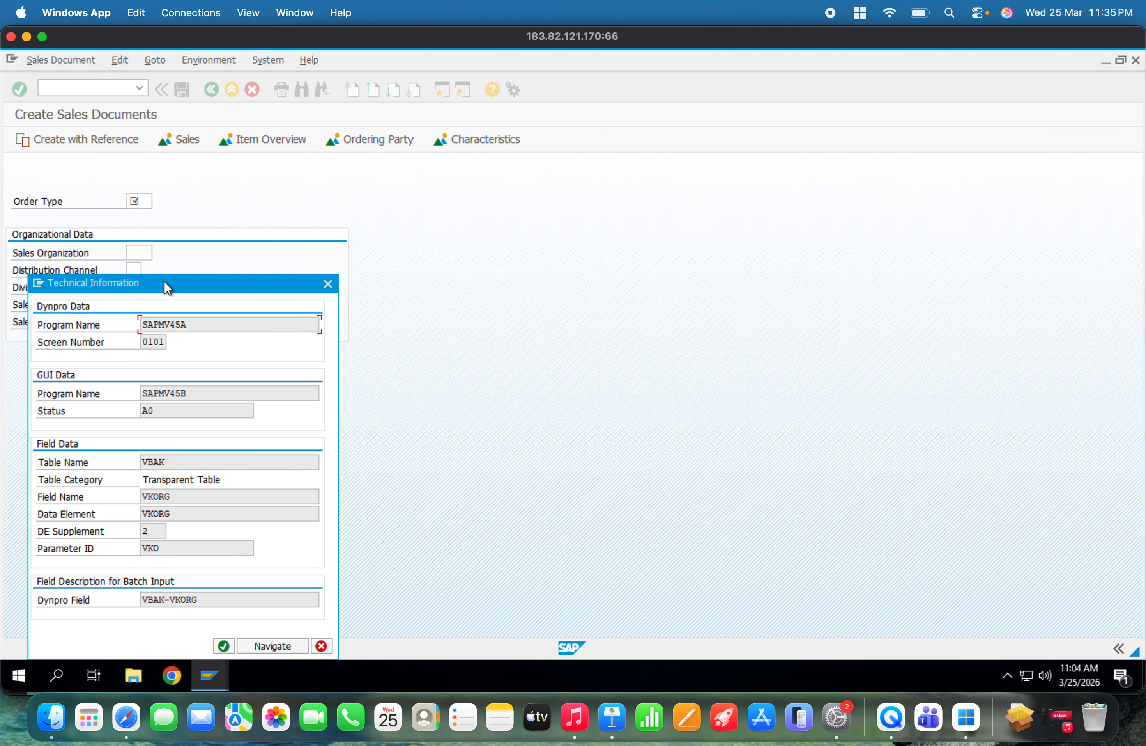
drag(165, 281, 222, 201)
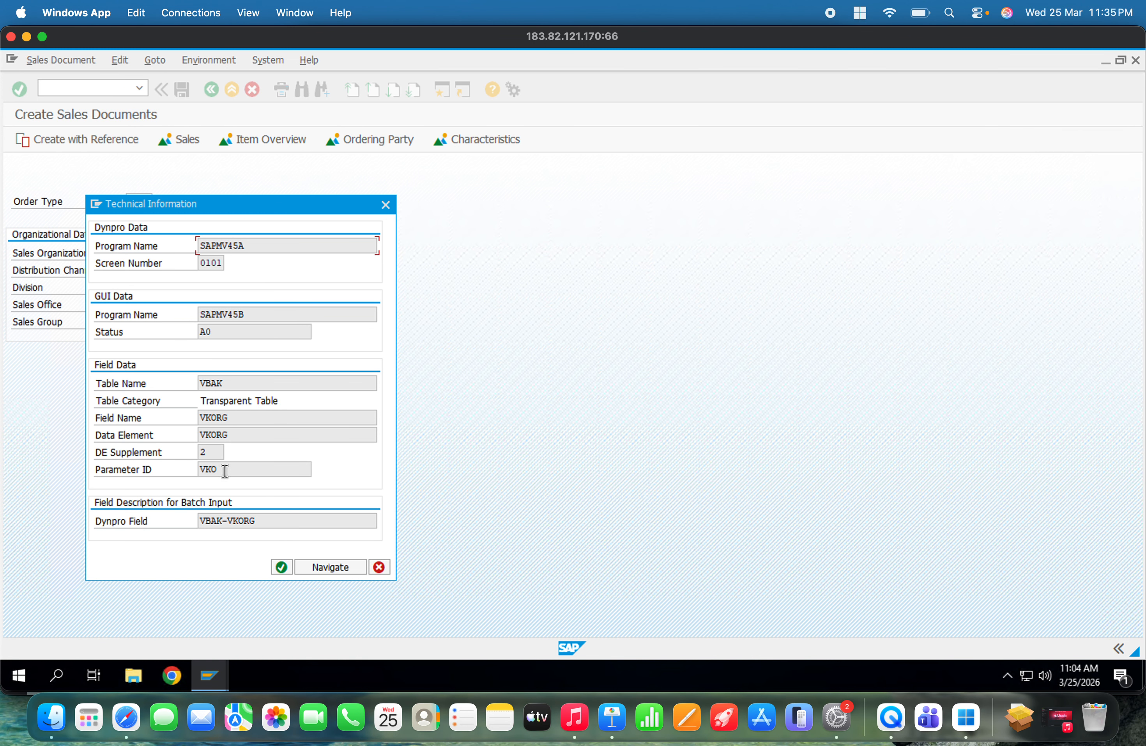
drag(224, 470, 194, 470)
click(386, 204)
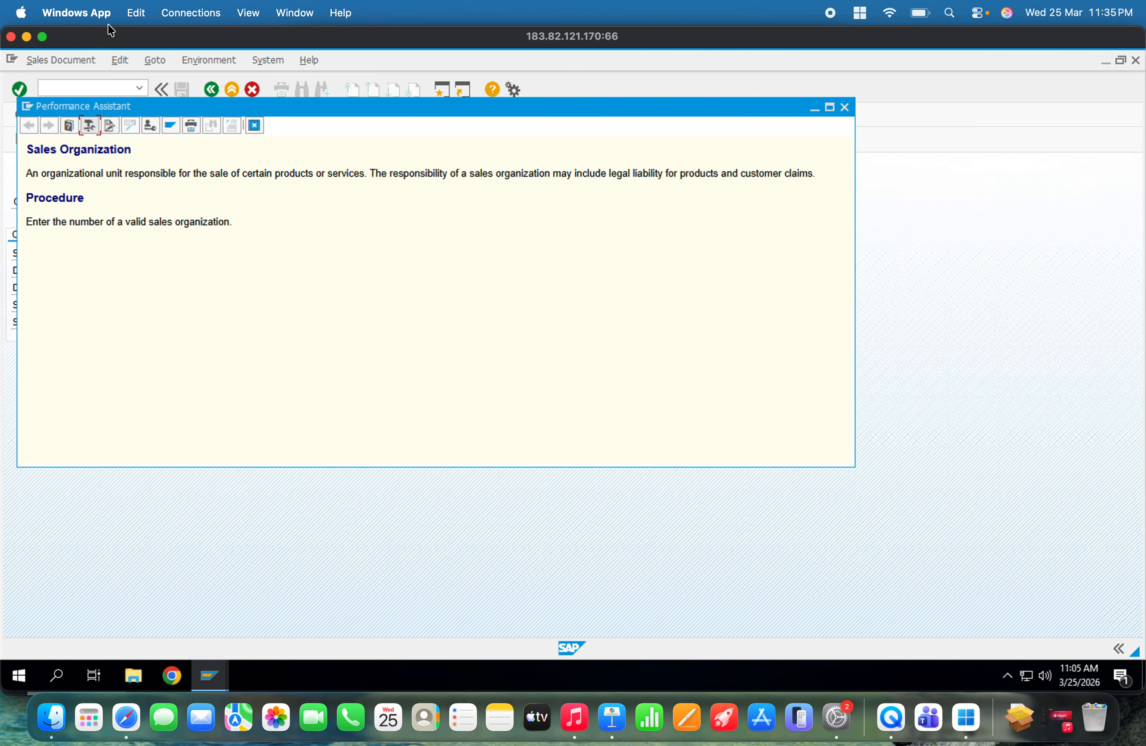
click(849, 112)
Step: Open transaction SU03 in a new session
click(111, 92)
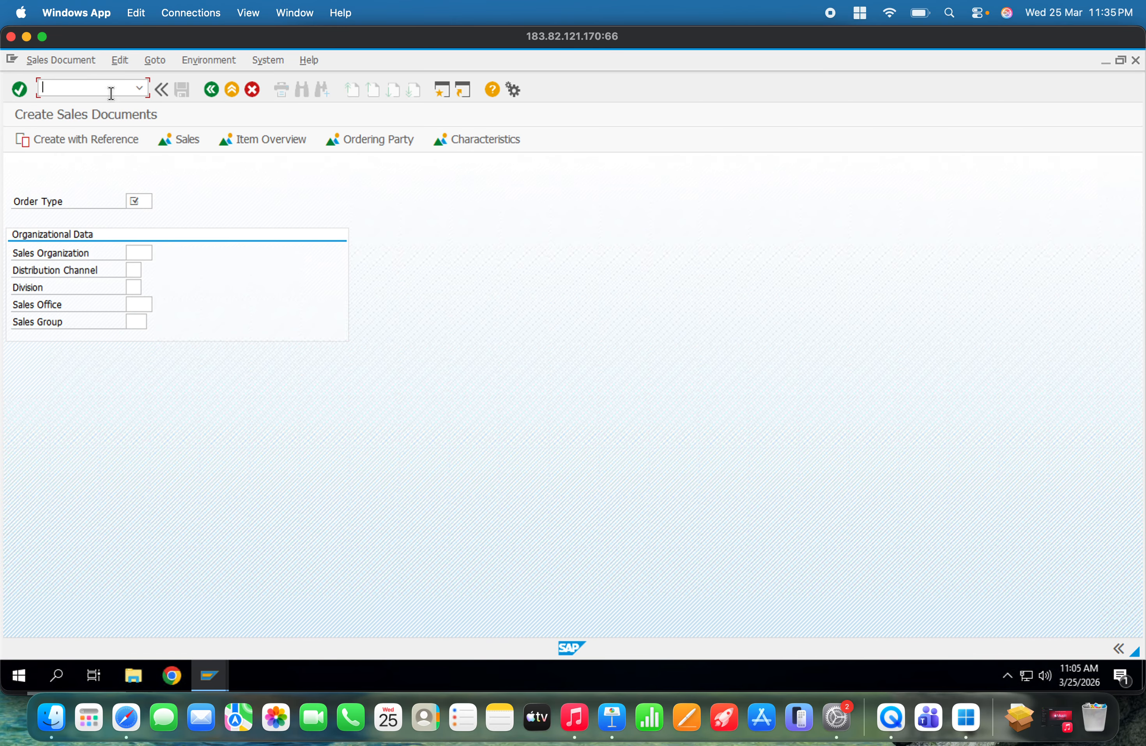
text(/osU03)
key(Return)
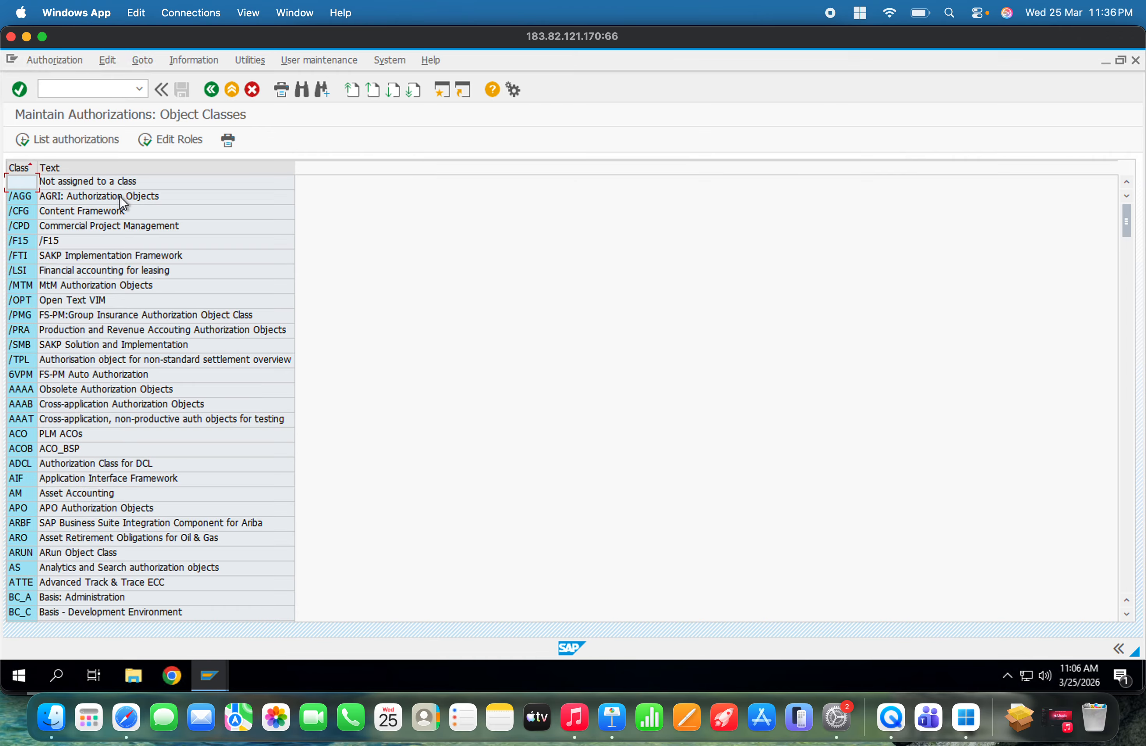
Step: Open the own user data from the user profile, show its parameters and select the first empty Parameter ID row
click(386, 62)
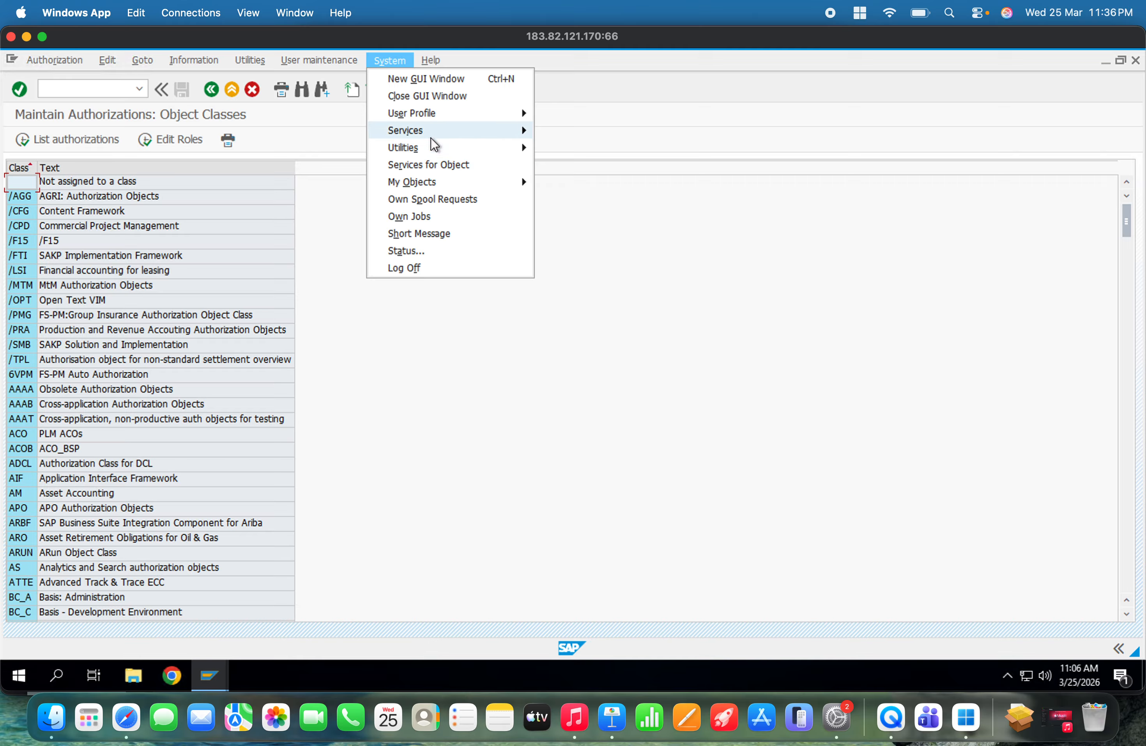
mouse_move(483, 121)
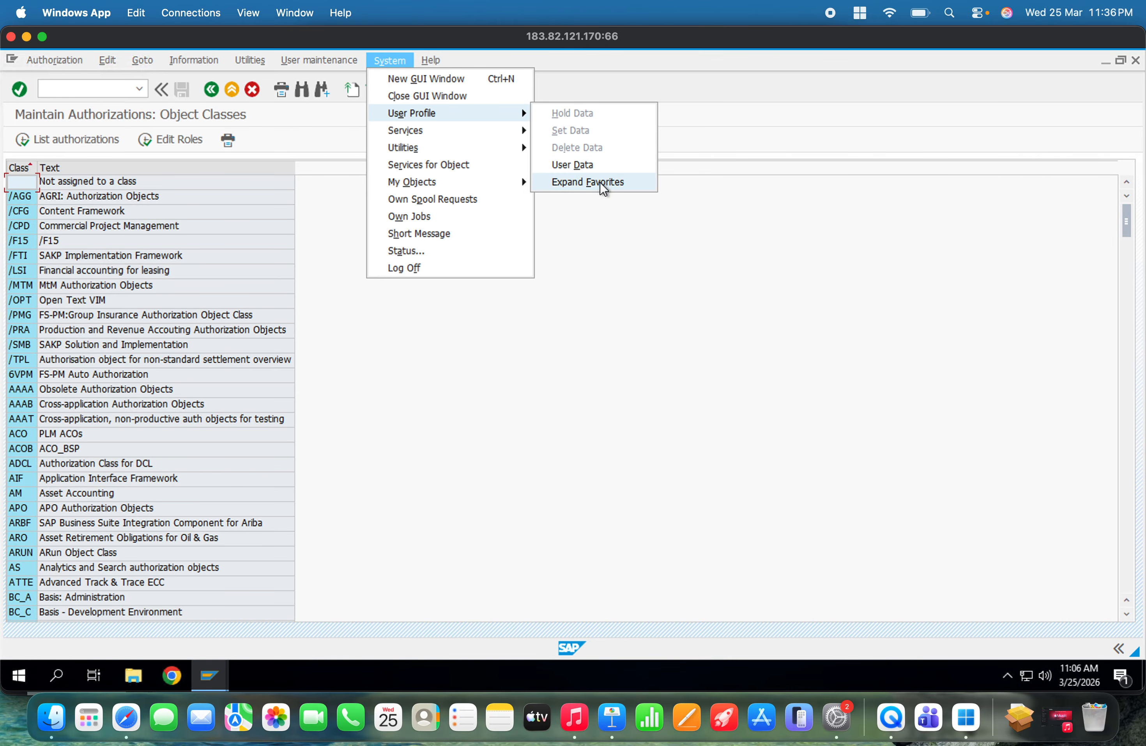
click(598, 164)
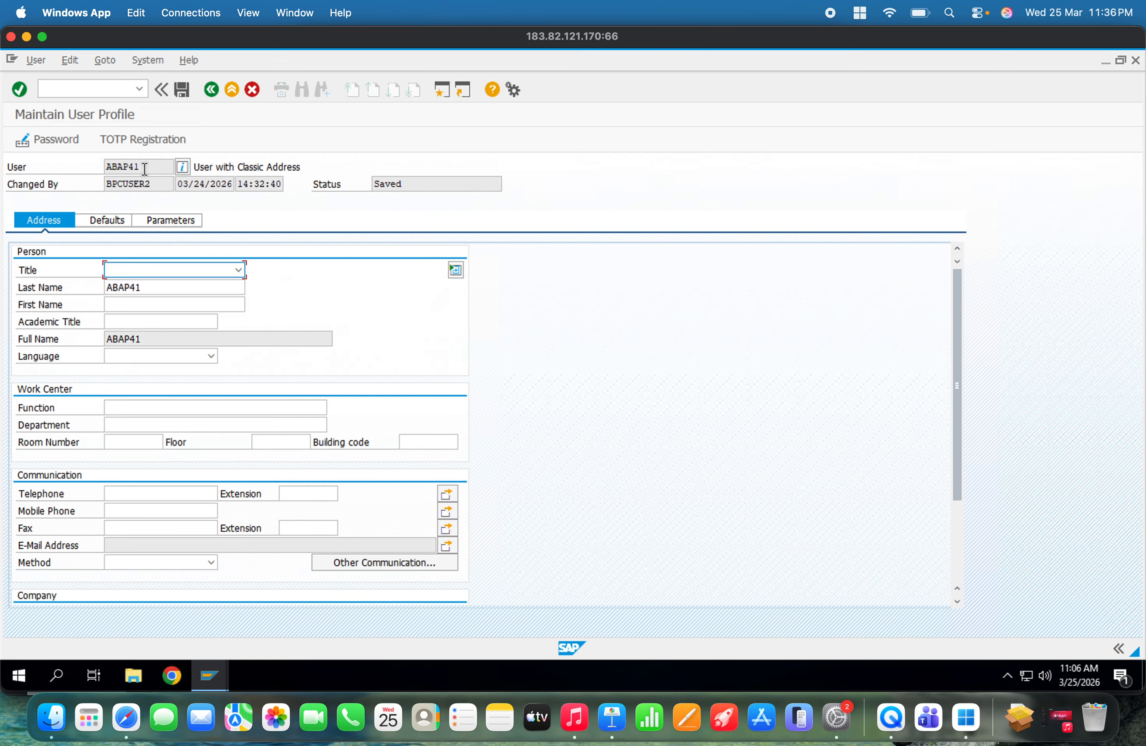
click(167, 221)
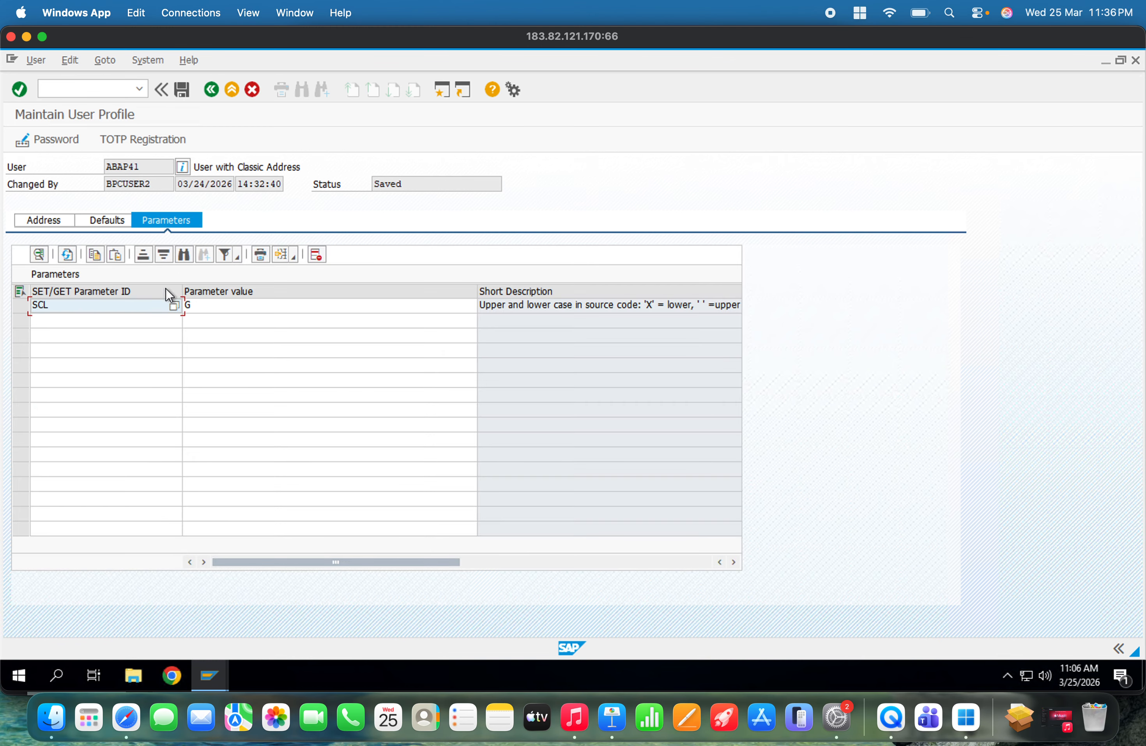
click(82, 323)
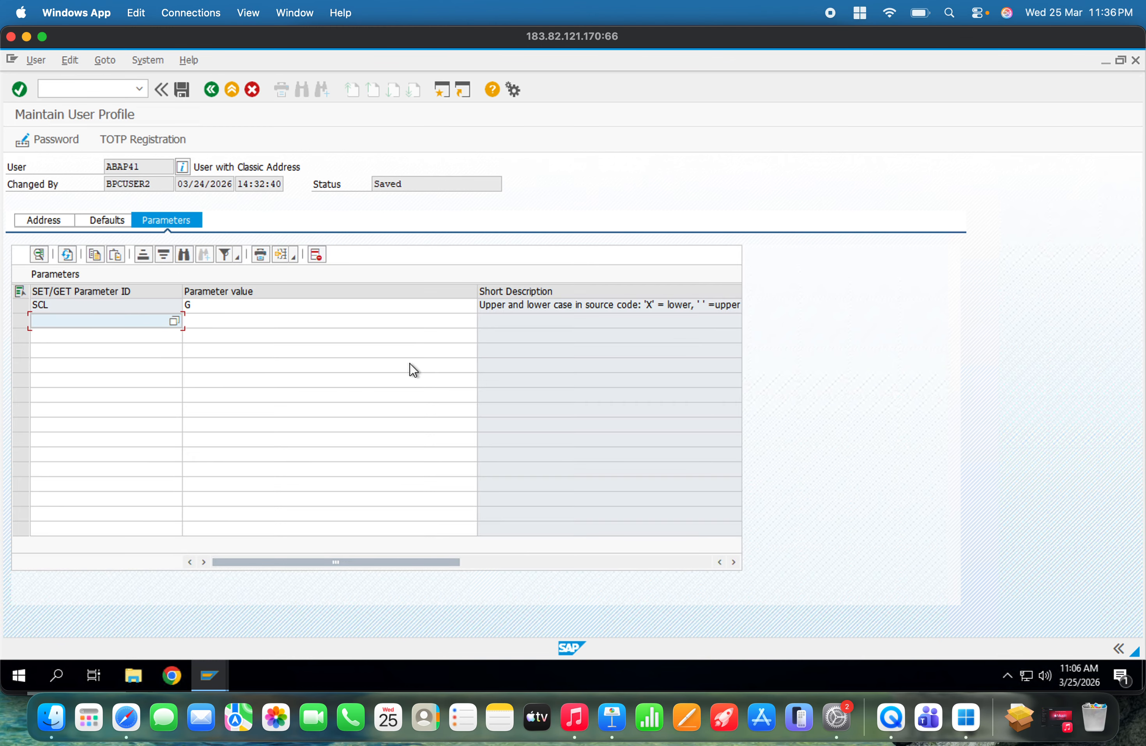
text(VV)
key(BackSpace)
key(BackSpace)
key(alt)
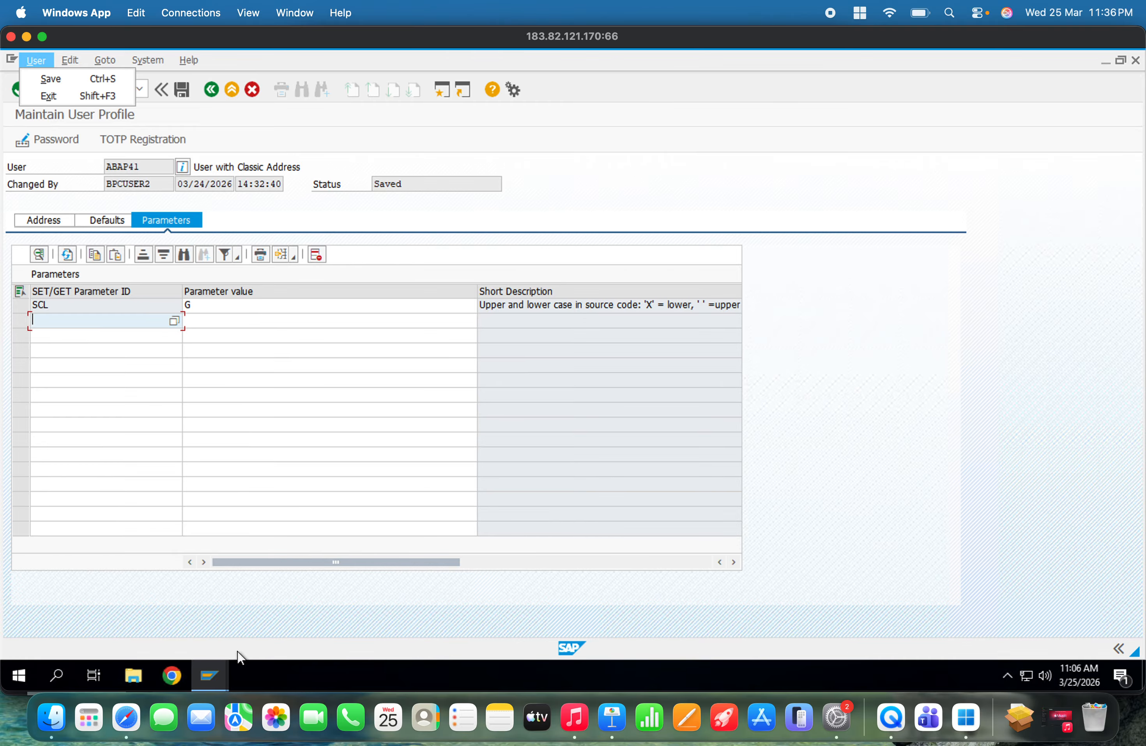
Step: Return to the Create Sales Documents session and display the technical information of the Sales Organization field again
click(206, 669)
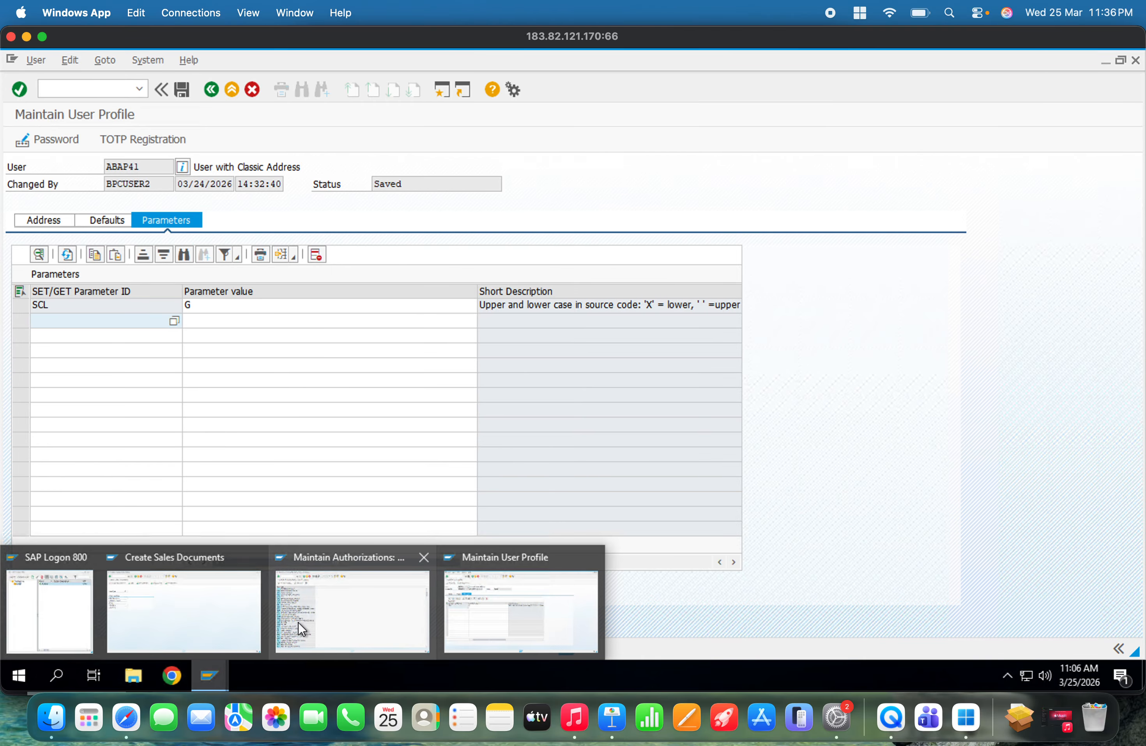
mouse_move(194, 623)
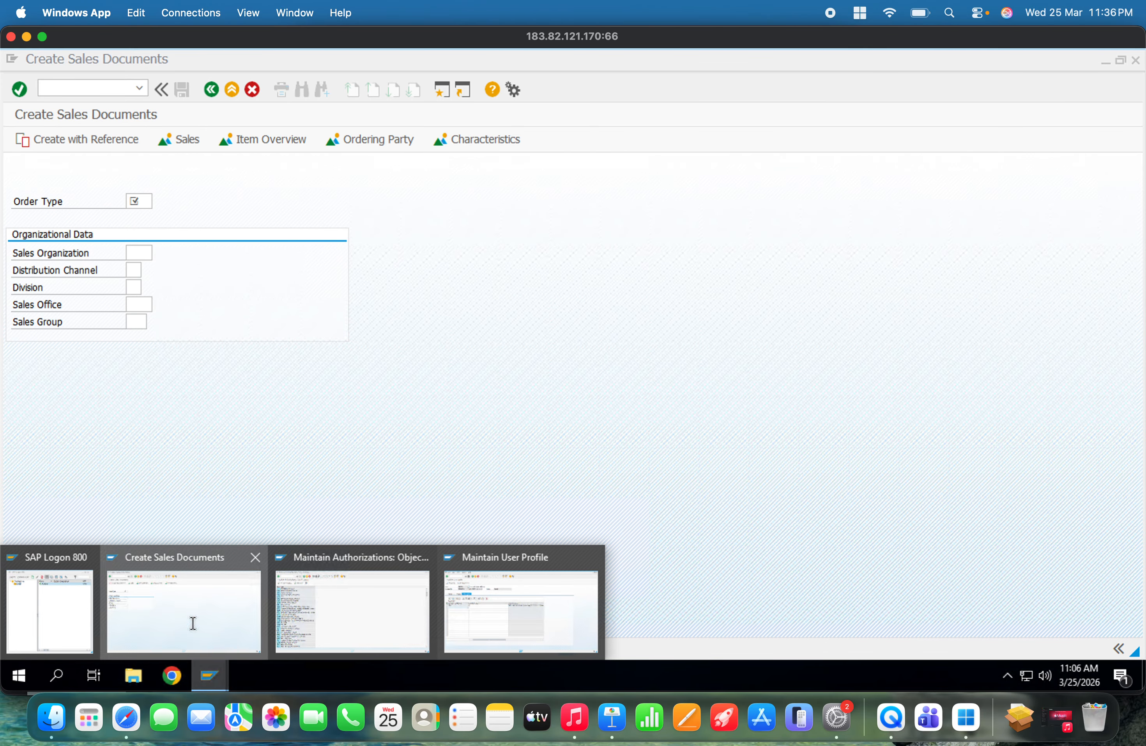
click(192, 623)
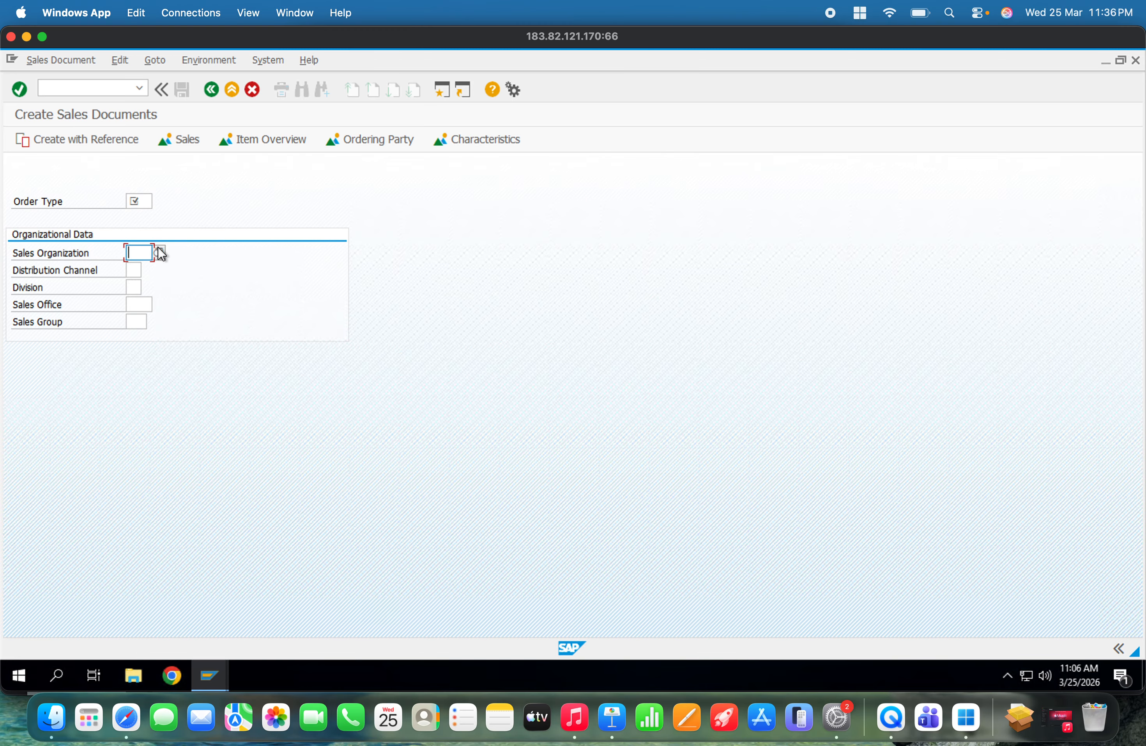
key(F1)
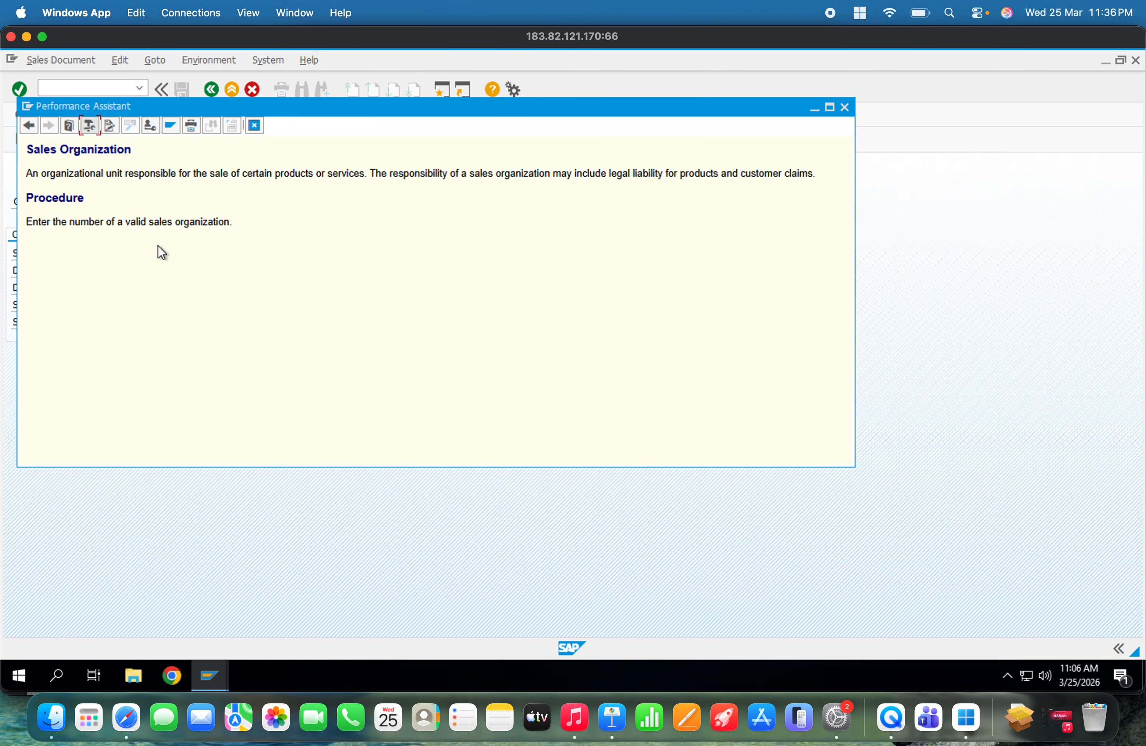
click(90, 126)
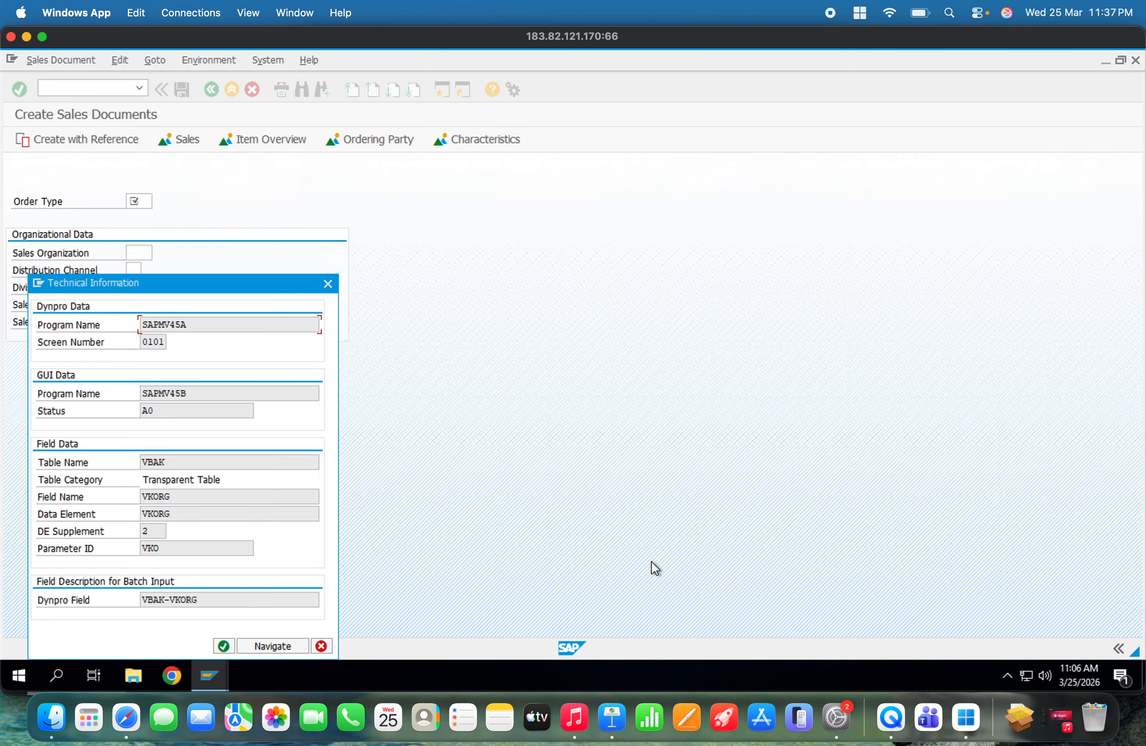
Step: Back in the Maintain User Profile session, add parameter VKO with the value 1000 and save the user profile
click(215, 674)
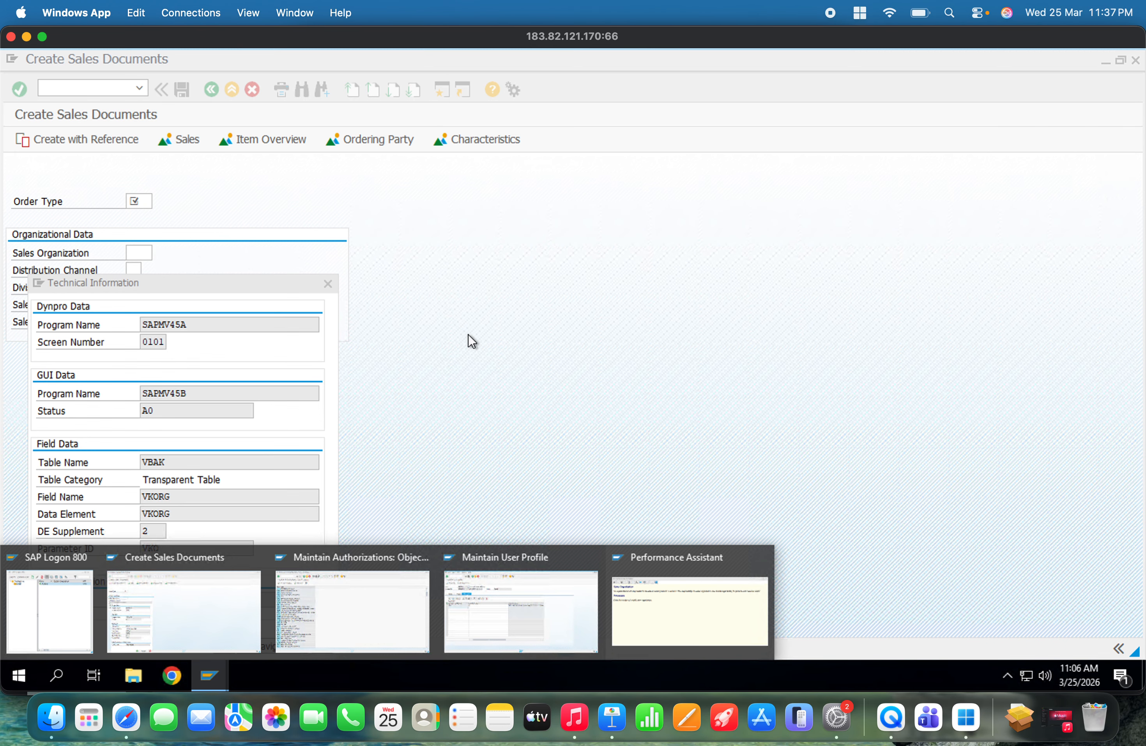
click(42, 37)
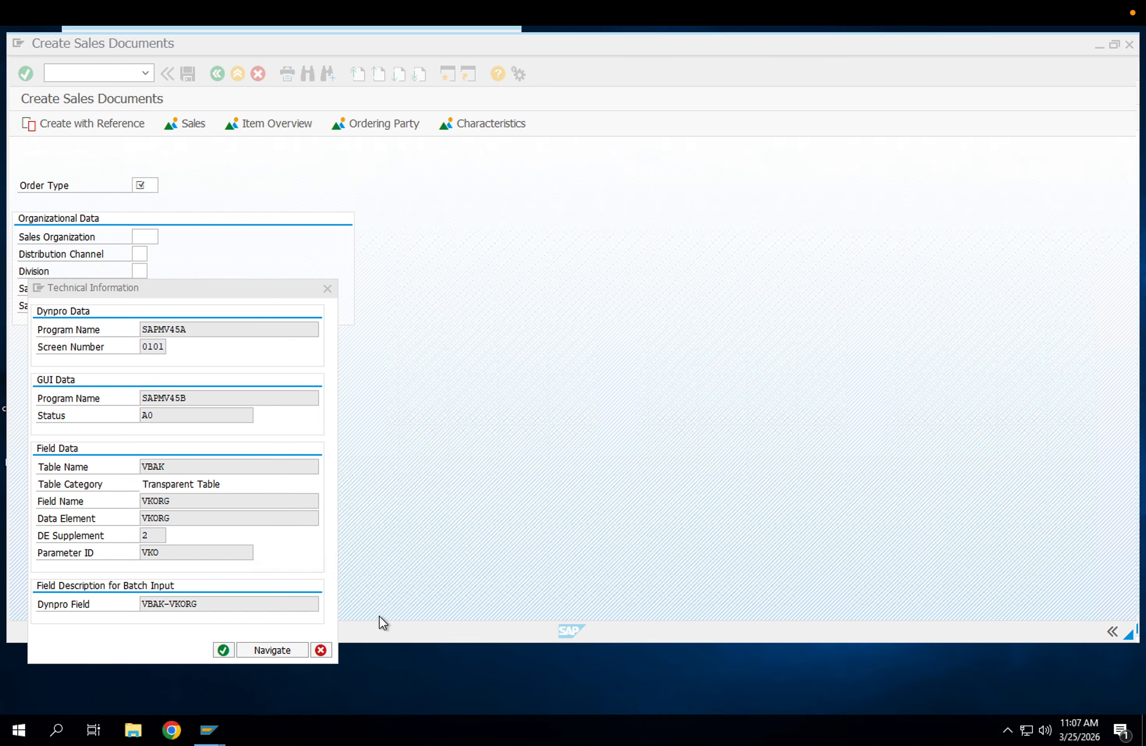
mouse_move(210, 731)
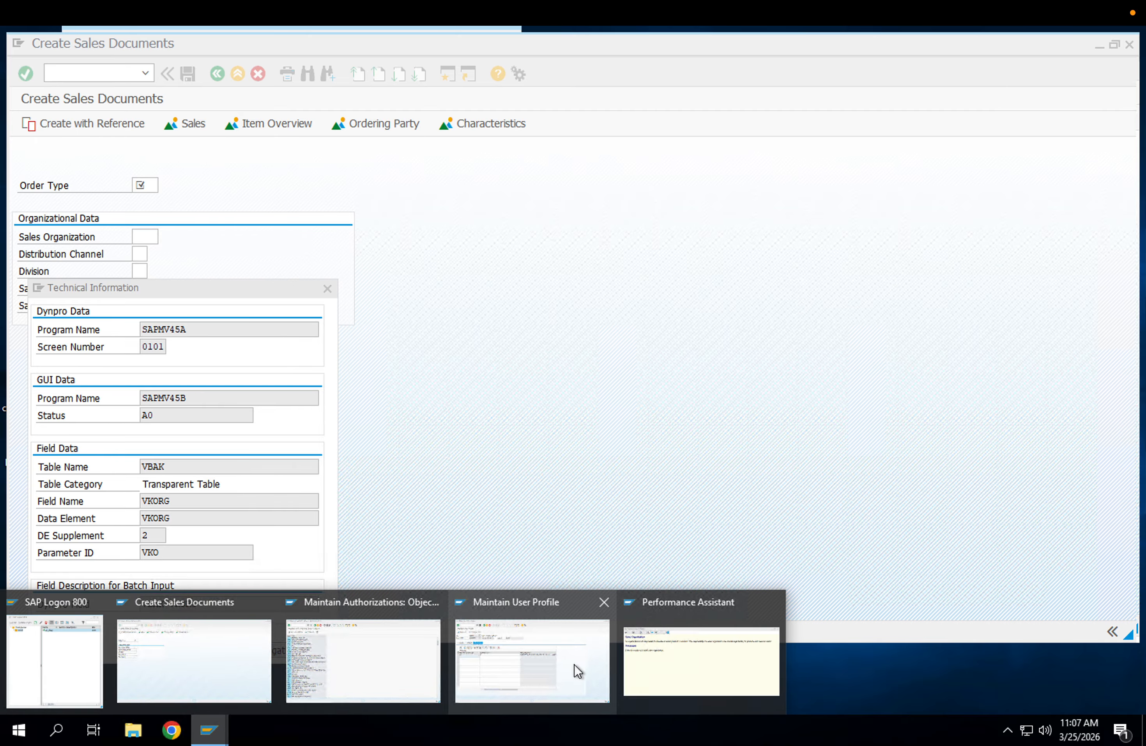
click(567, 672)
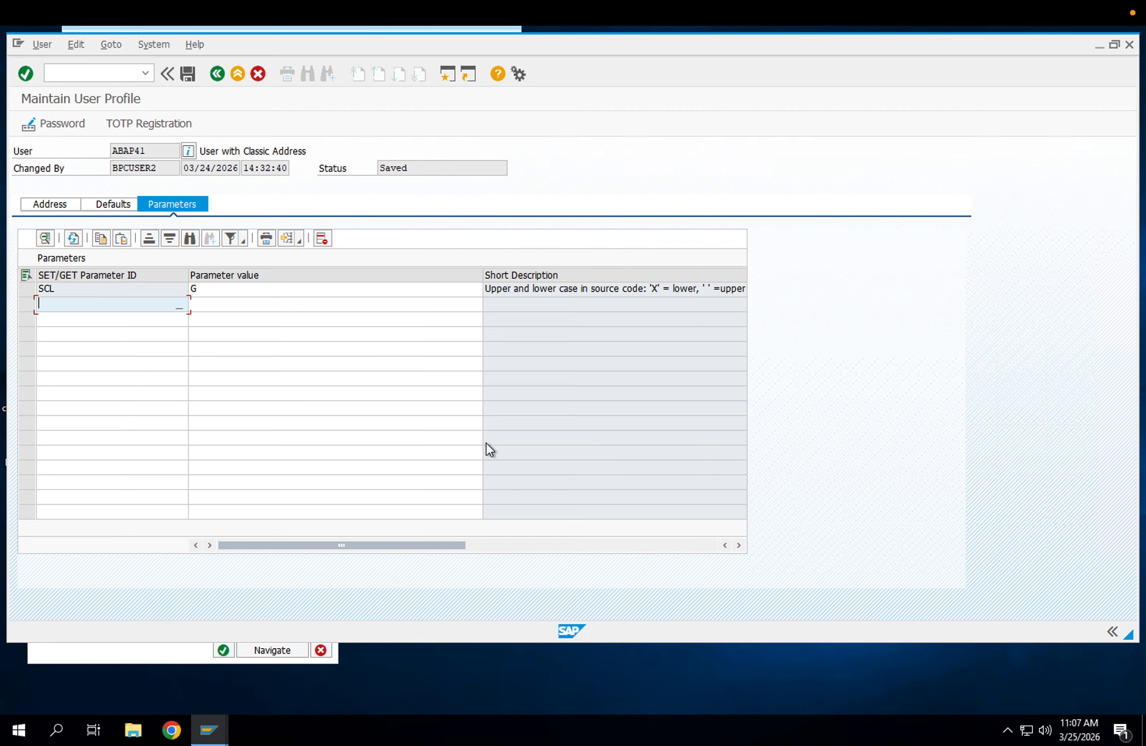
text(vk)
key(BackSpace)
key(BackSpace)
text(vko)
click(221, 304)
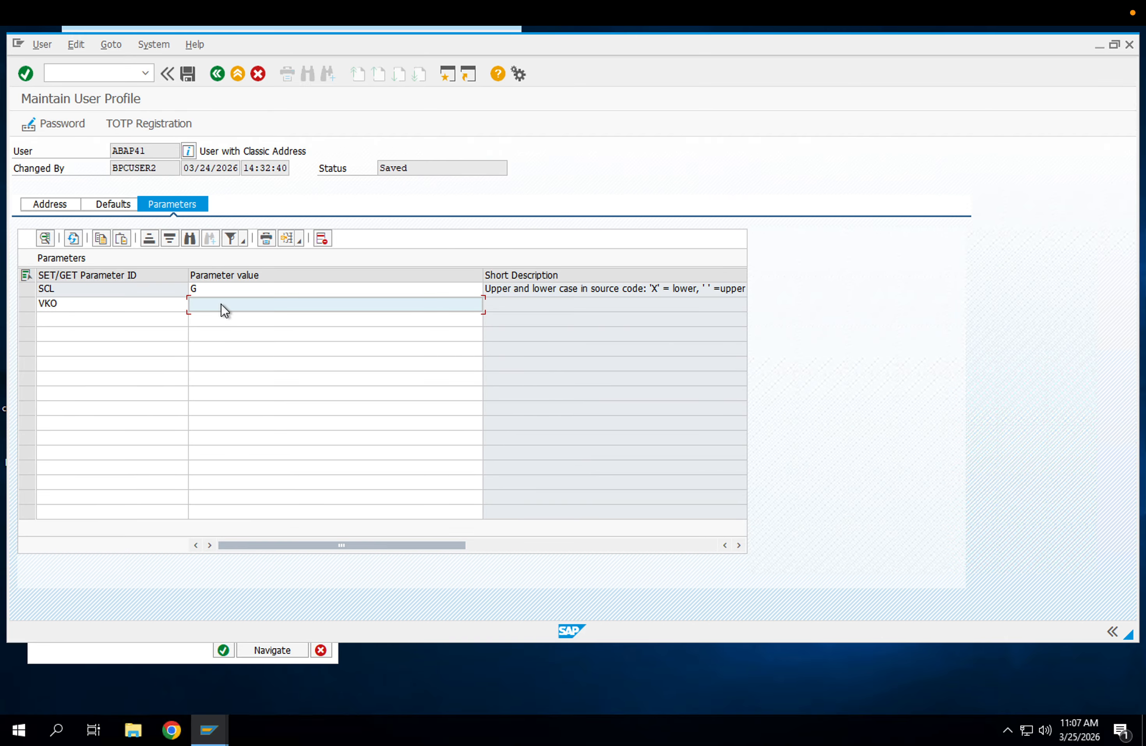
text(1000)
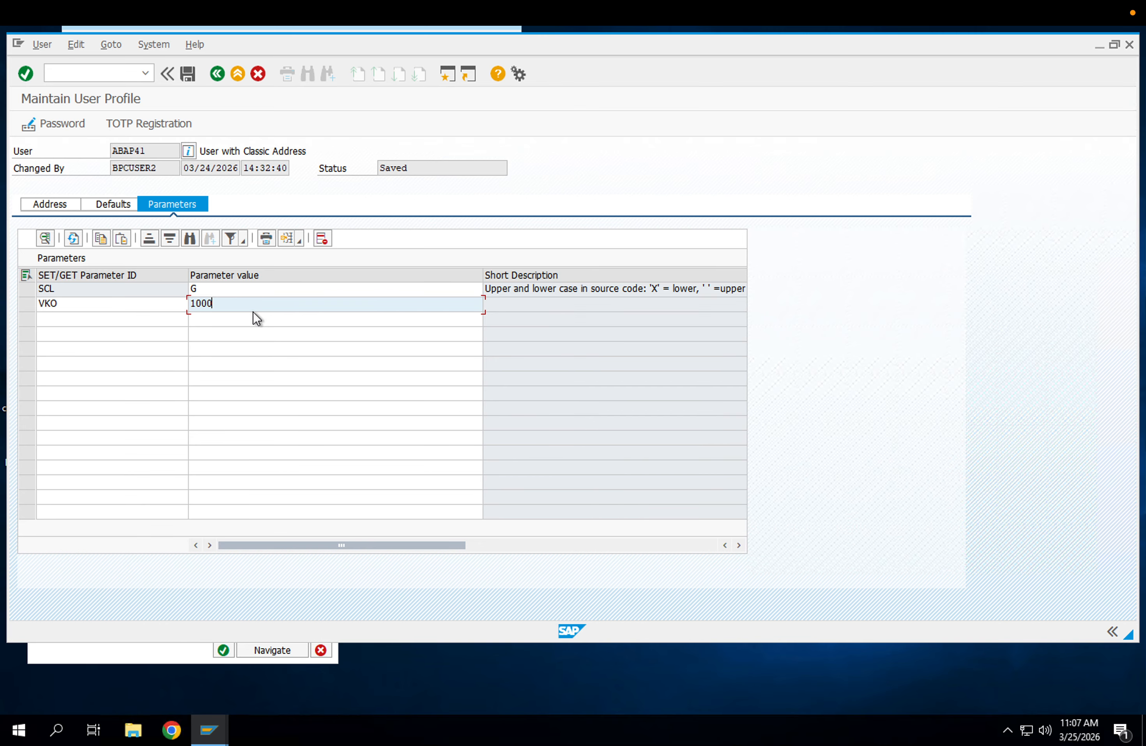
key(Return)
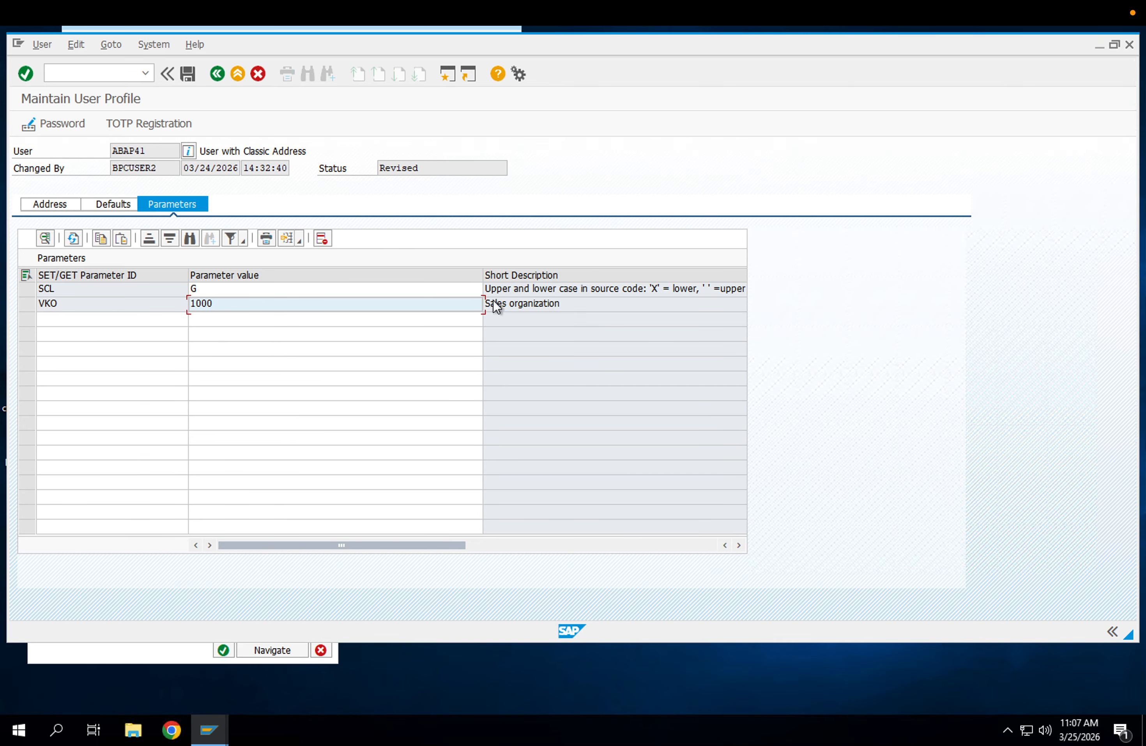
click(190, 75)
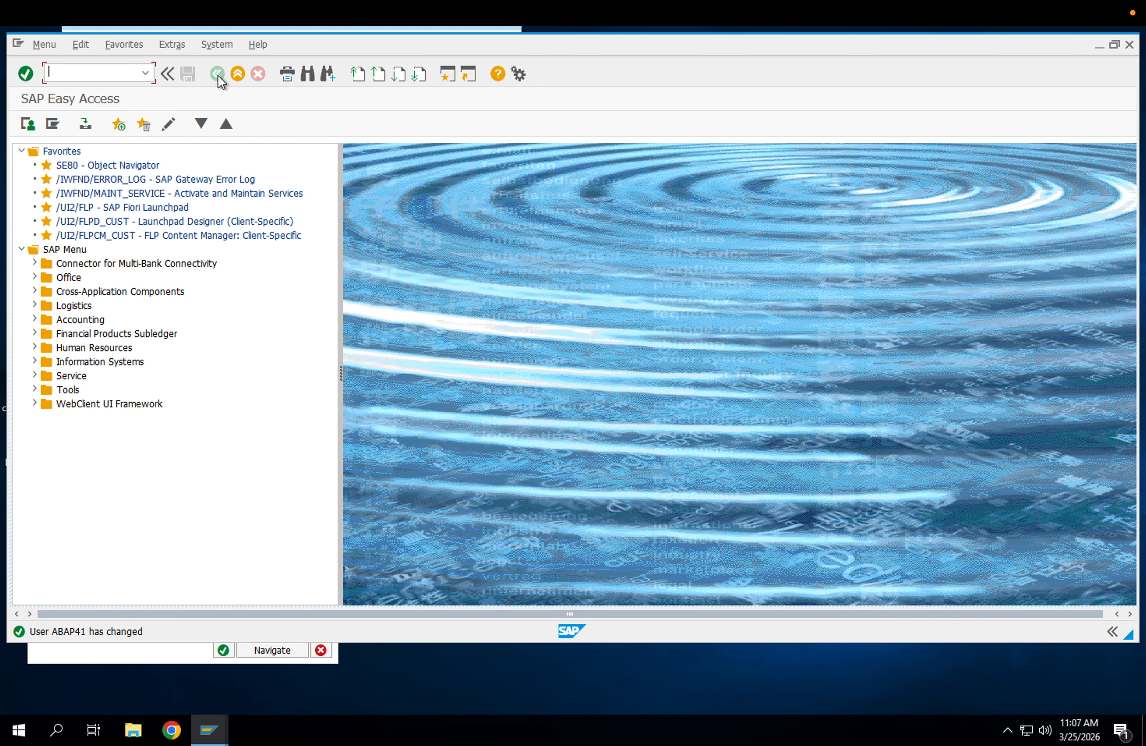
Step: Start transaction VA01 and check the default value in the Sales Organization field
text(VA01)
key(Return)
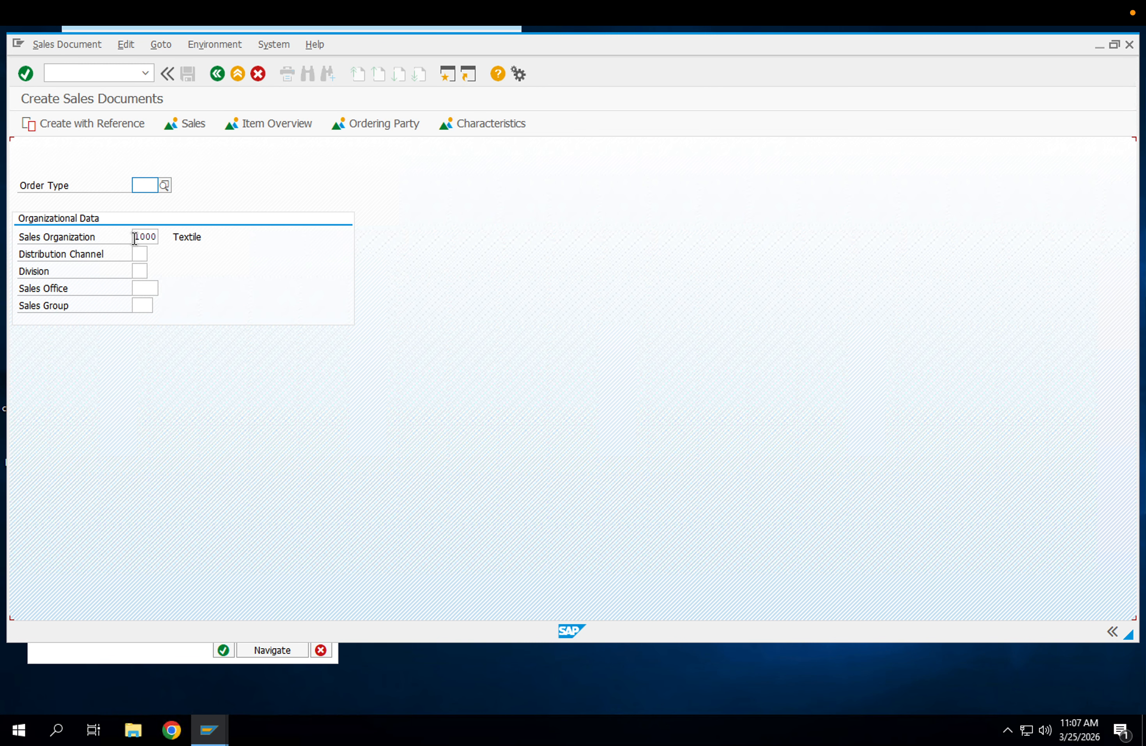
drag(134, 237, 159, 237)
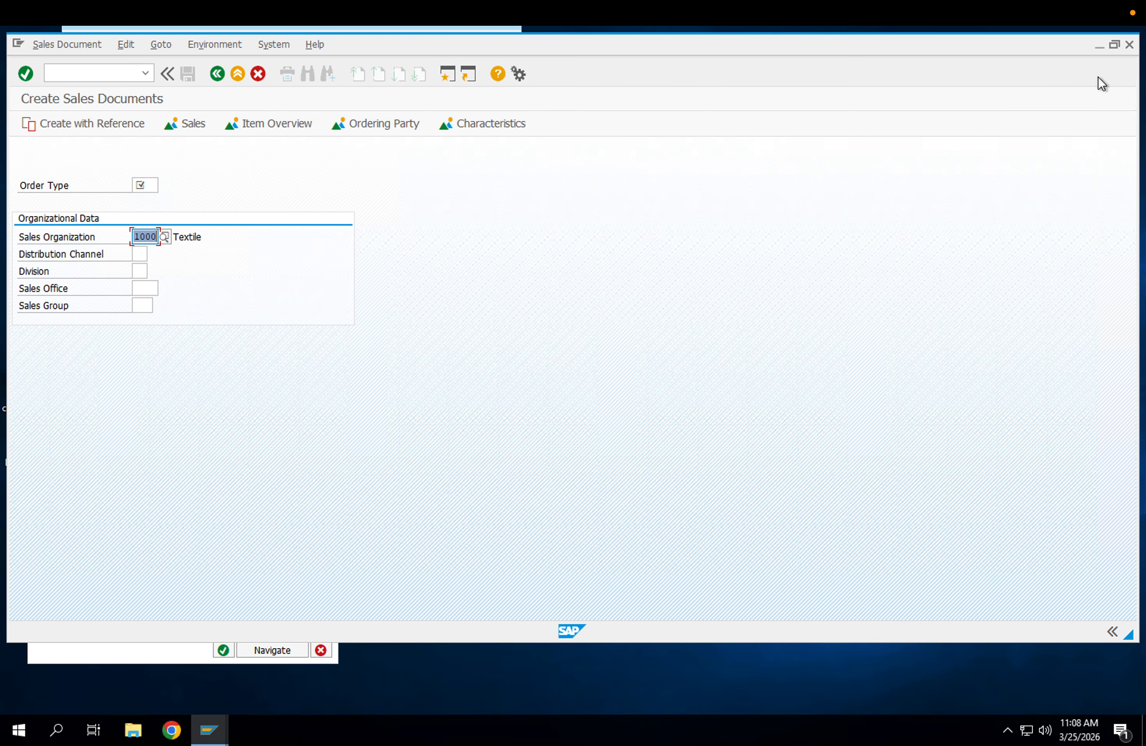
Step: Close the second VA01 session, the technical information dialog and the Sales Organization field help
click(1130, 45)
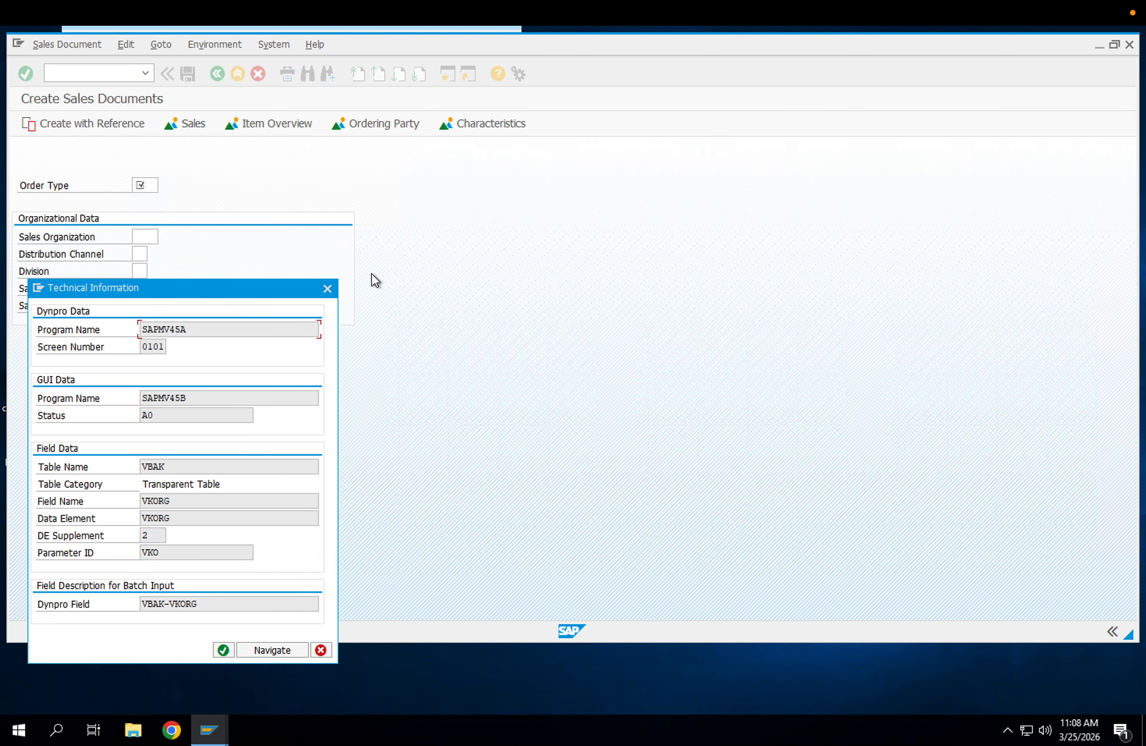
click(331, 289)
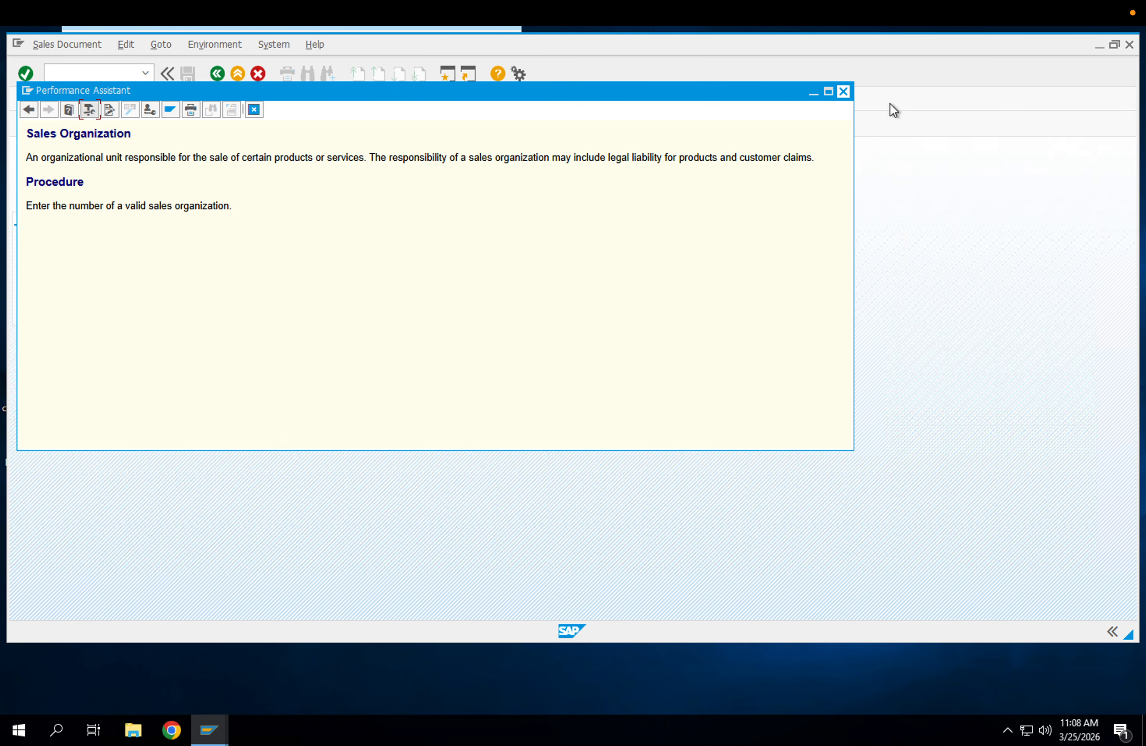
click(844, 92)
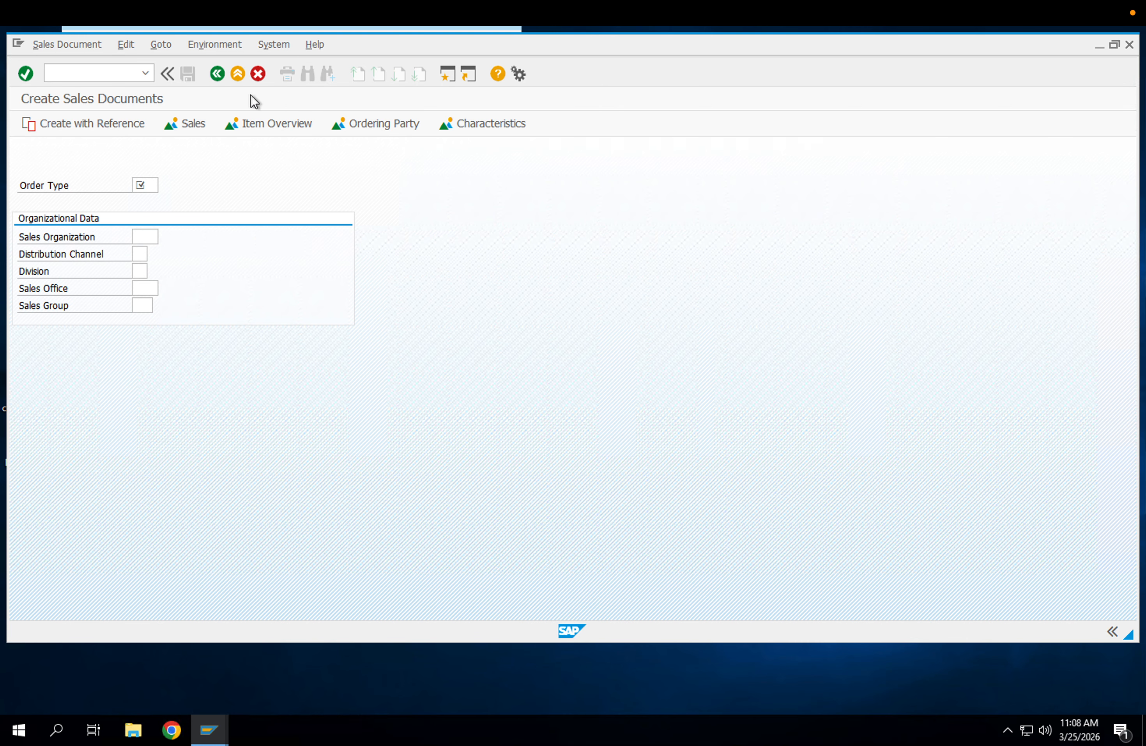
Step: Take the remote desktop out of full screen, minimize it and switch to the Personalization slide in Keynote
mouse_move(328, 5)
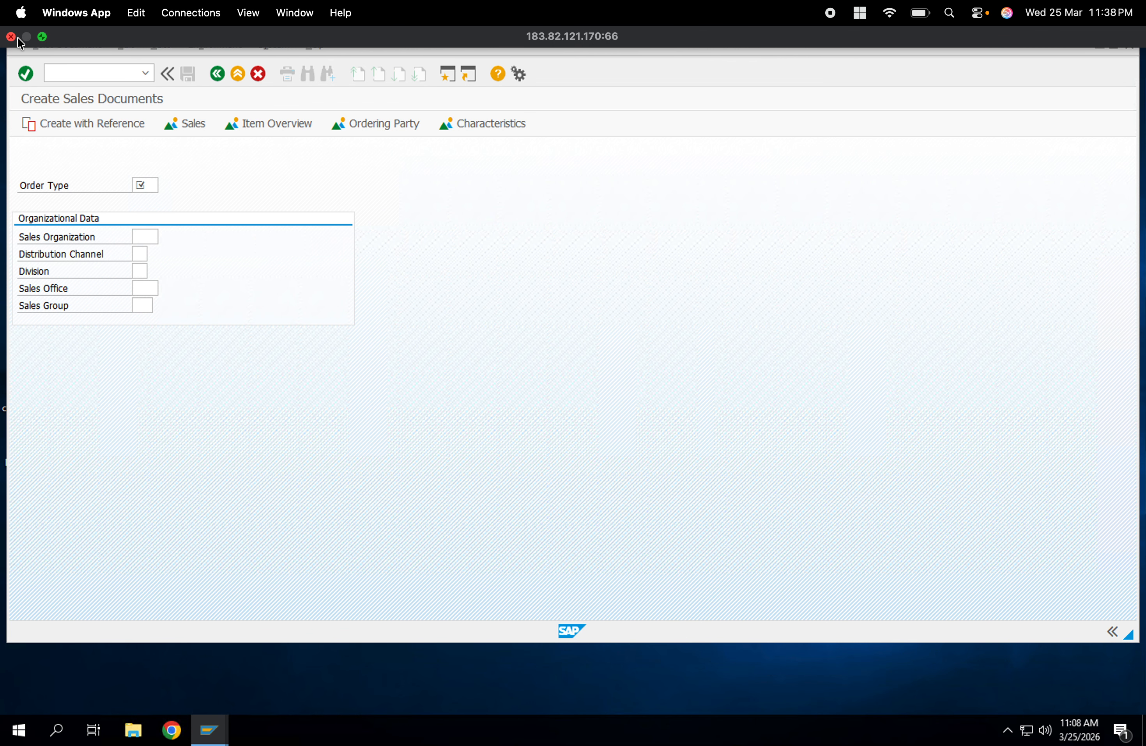
click(42, 37)
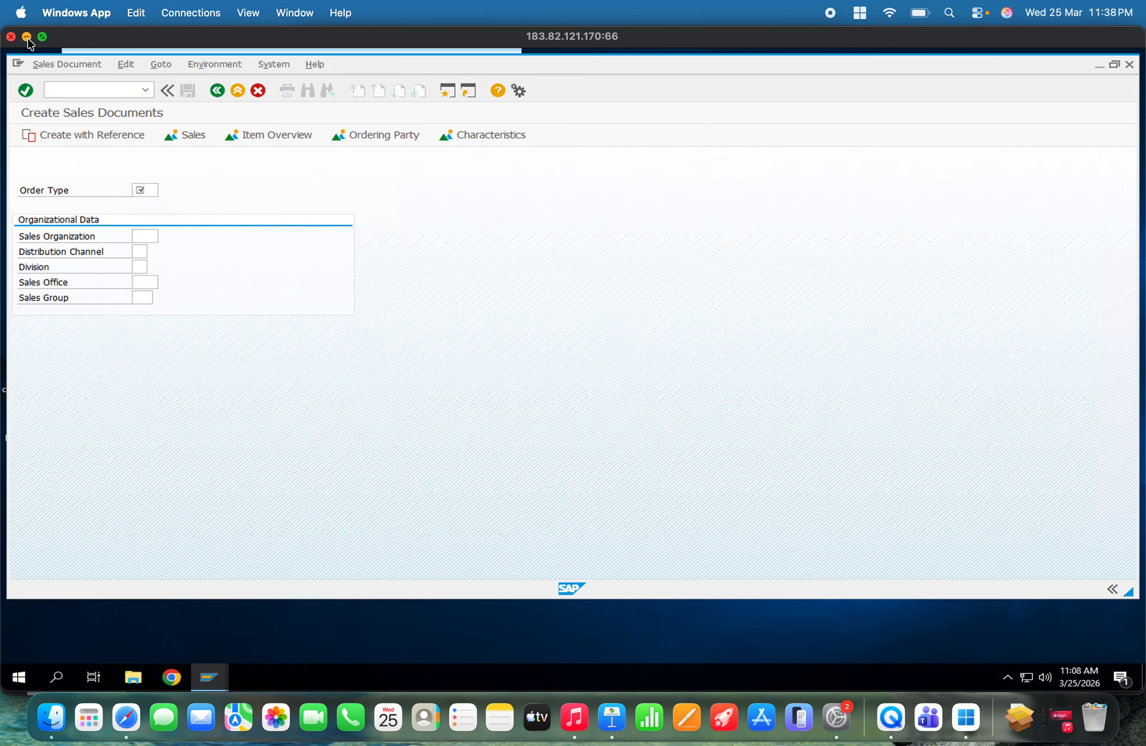
click(27, 37)
click(477, 386)
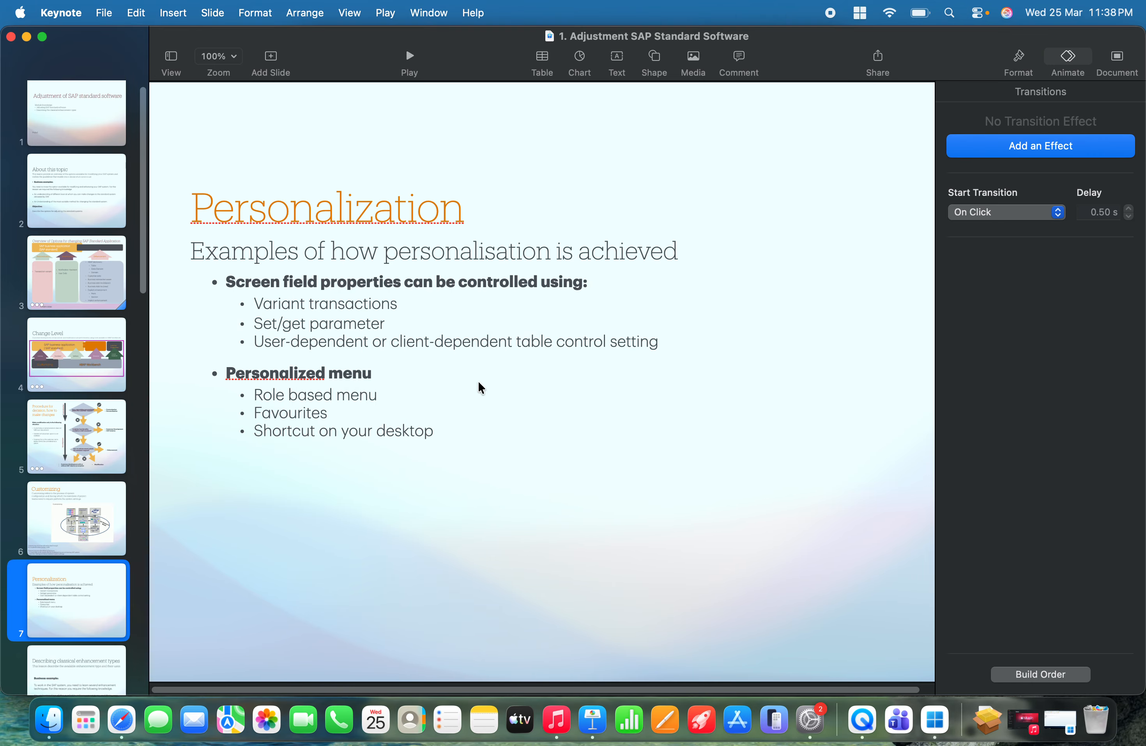